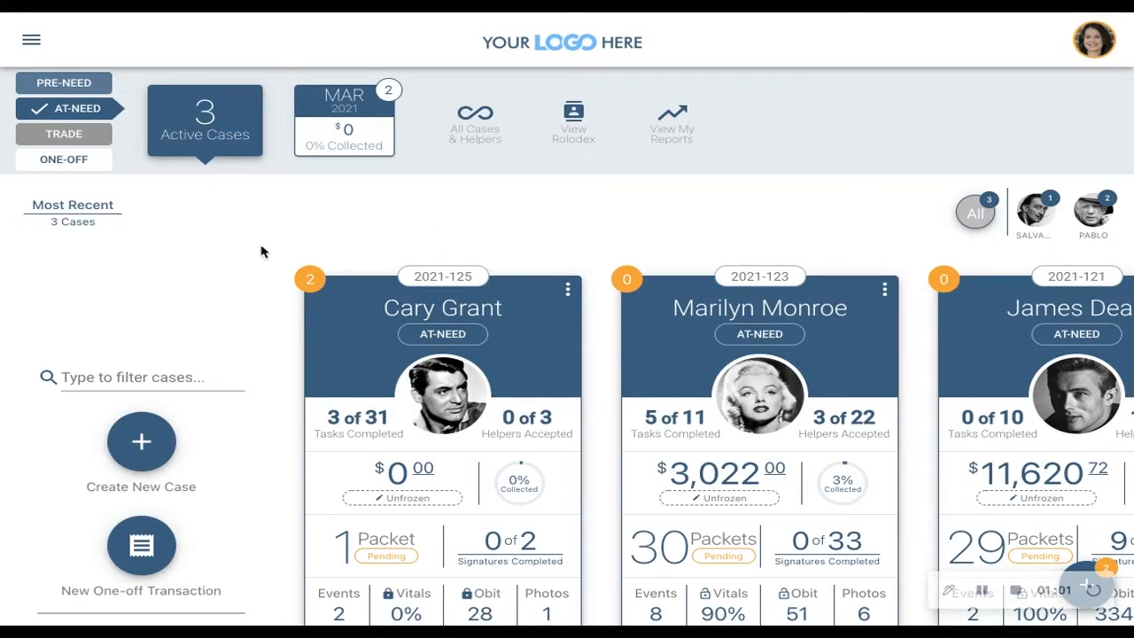
# - Open the funeral home's Goods & Services setup and look through its category sections and sample contract
pyautogui.scroll(-2, 257, 286)
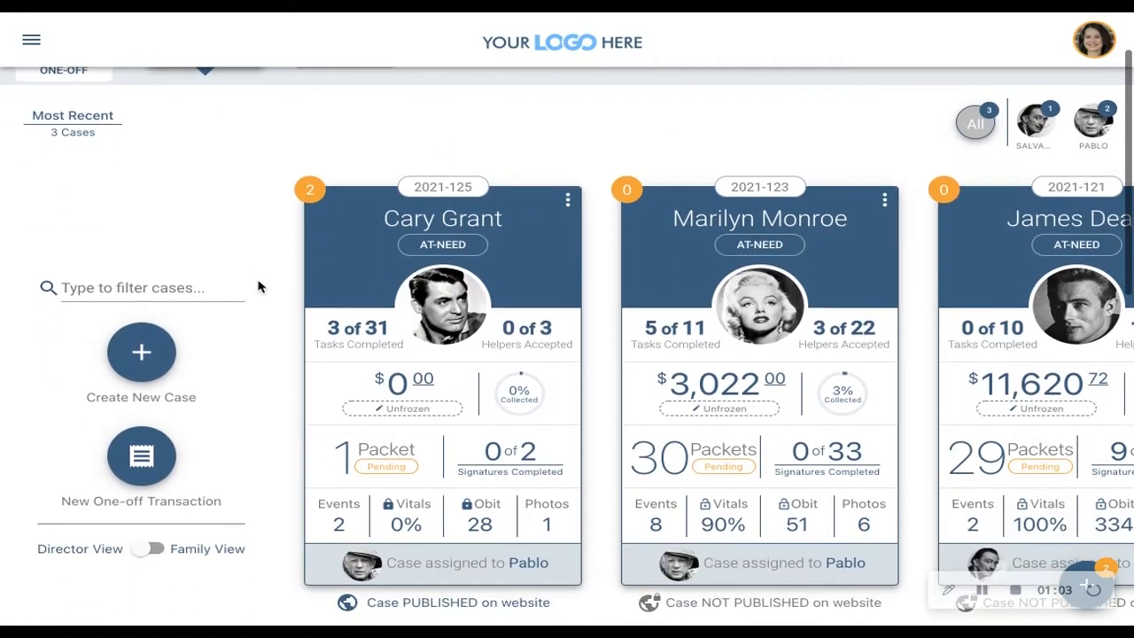
pyautogui.scroll(2, 257, 286)
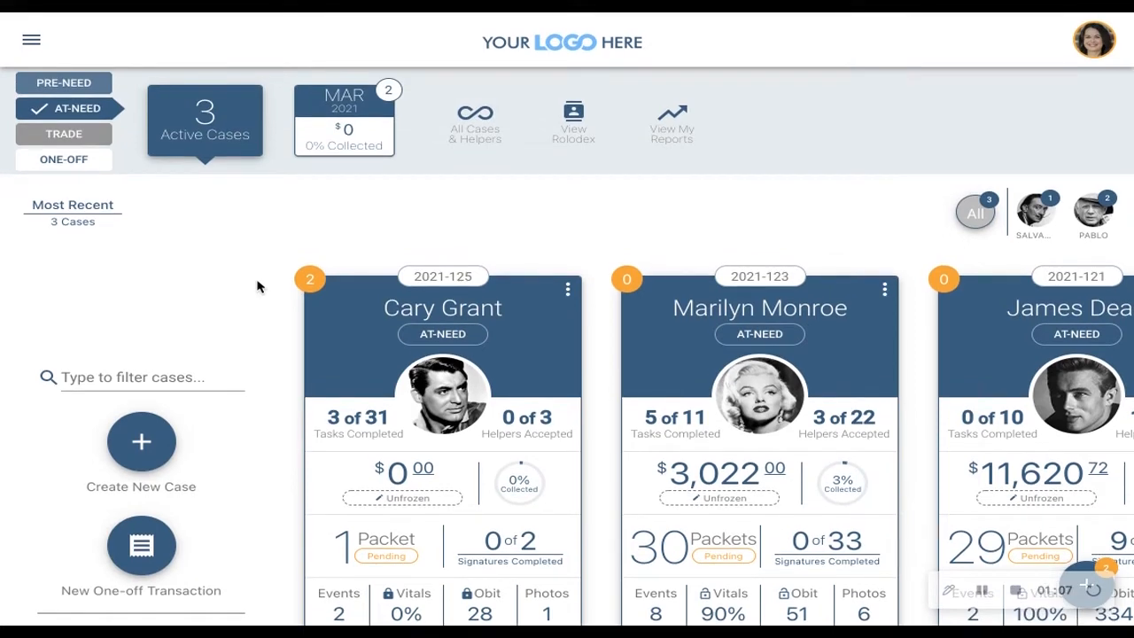
pyautogui.click(32, 42)
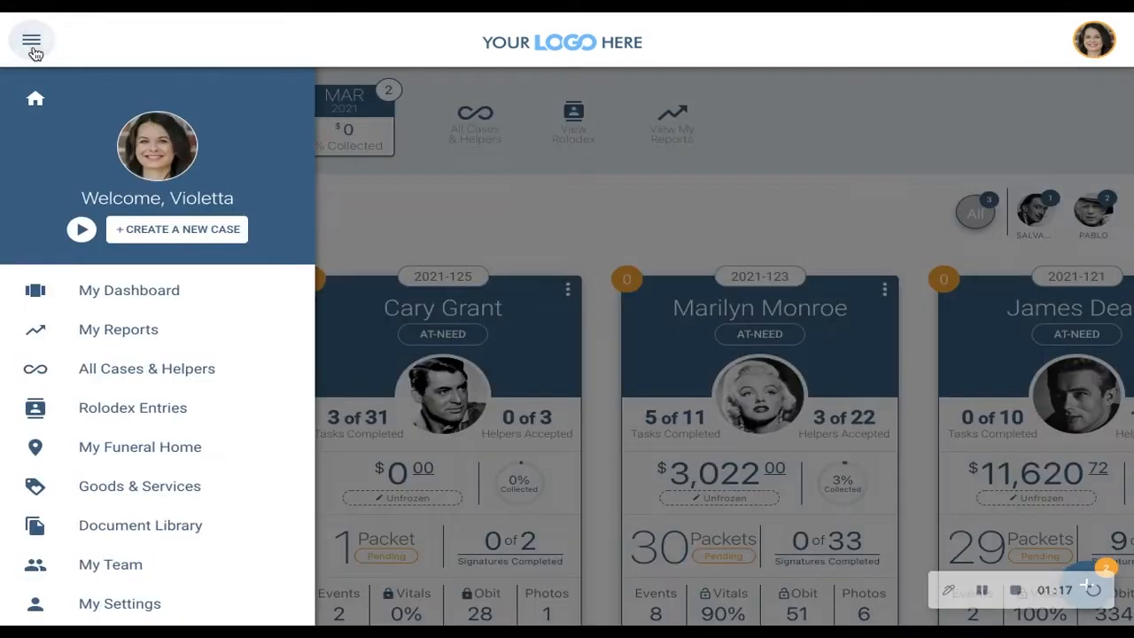
pyautogui.click(195, 489)
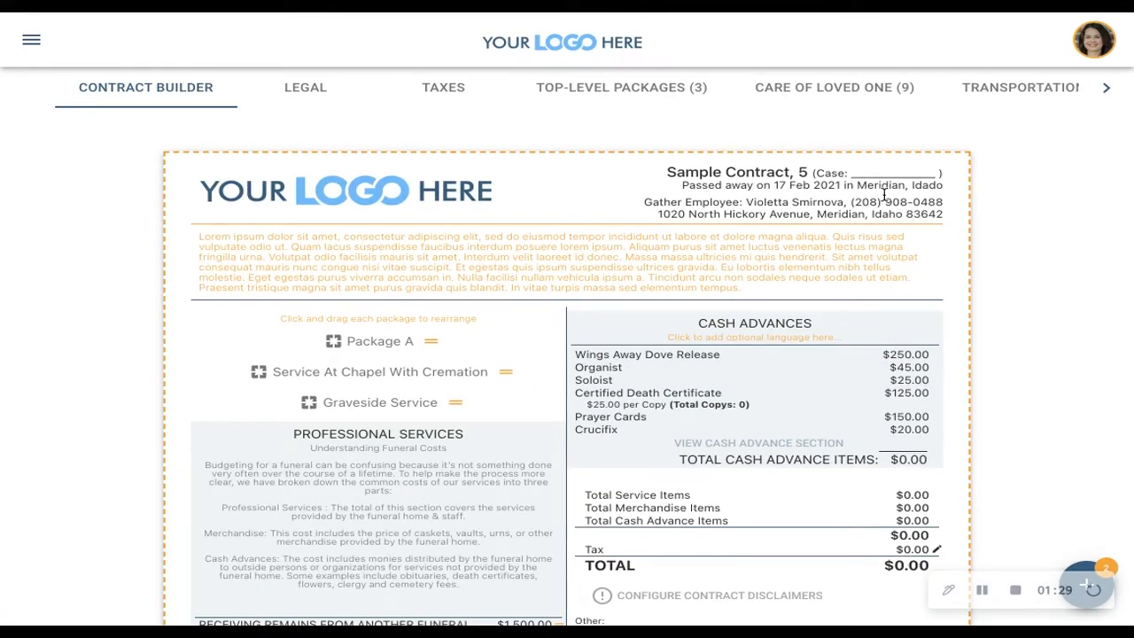
pyautogui.hscroll(10, 862, 110)
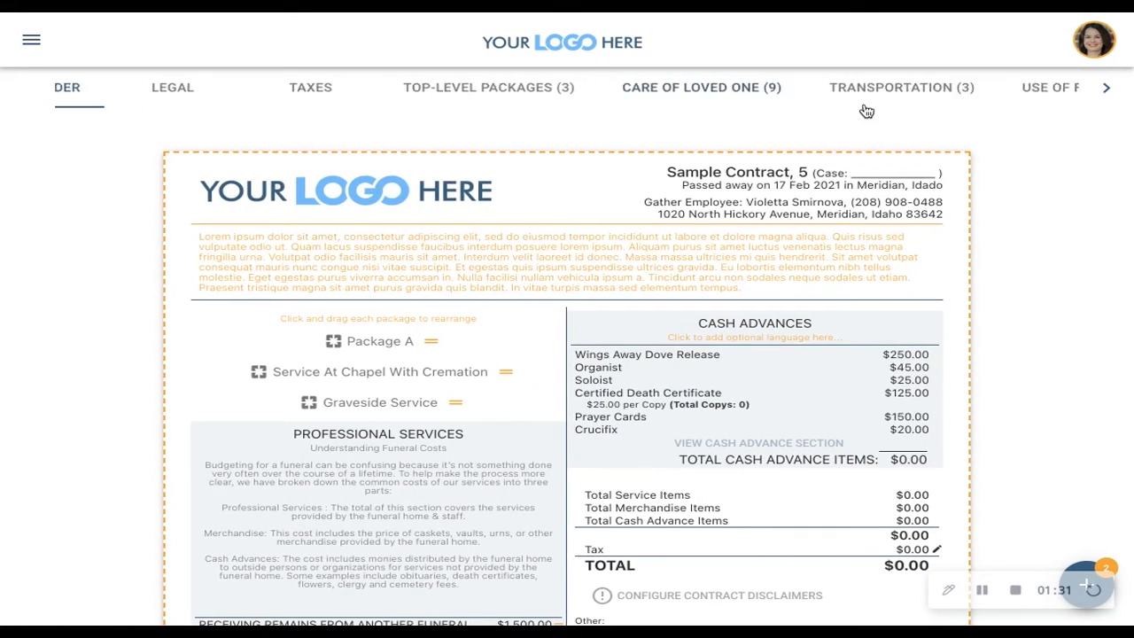
pyautogui.hscroll(8, 865, 110)
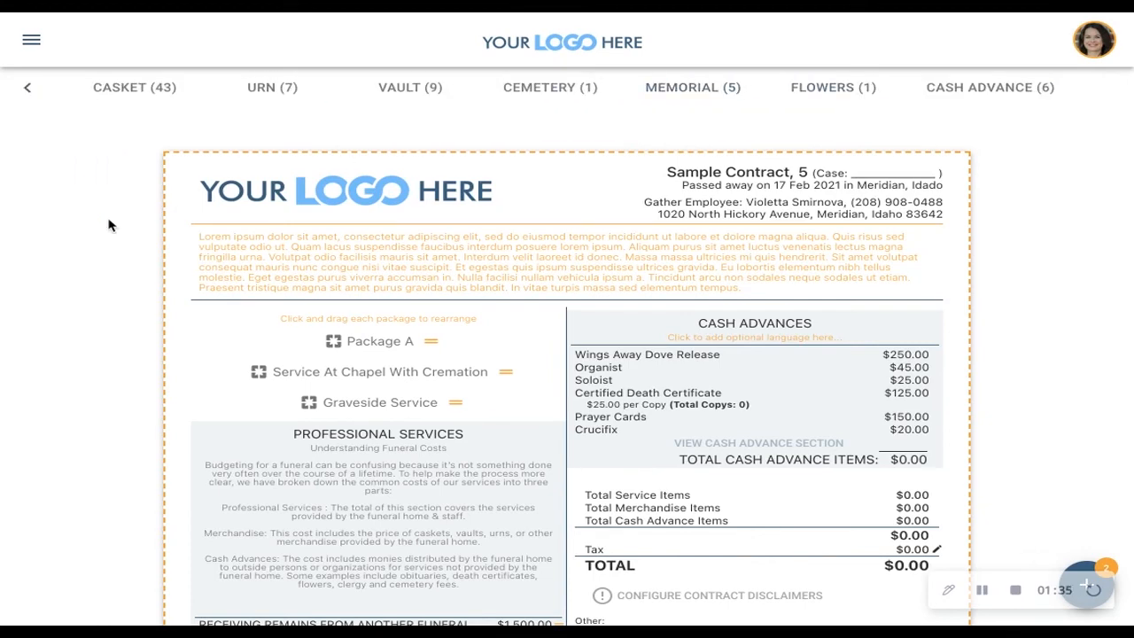
pyautogui.scroll(-5, 111, 397)
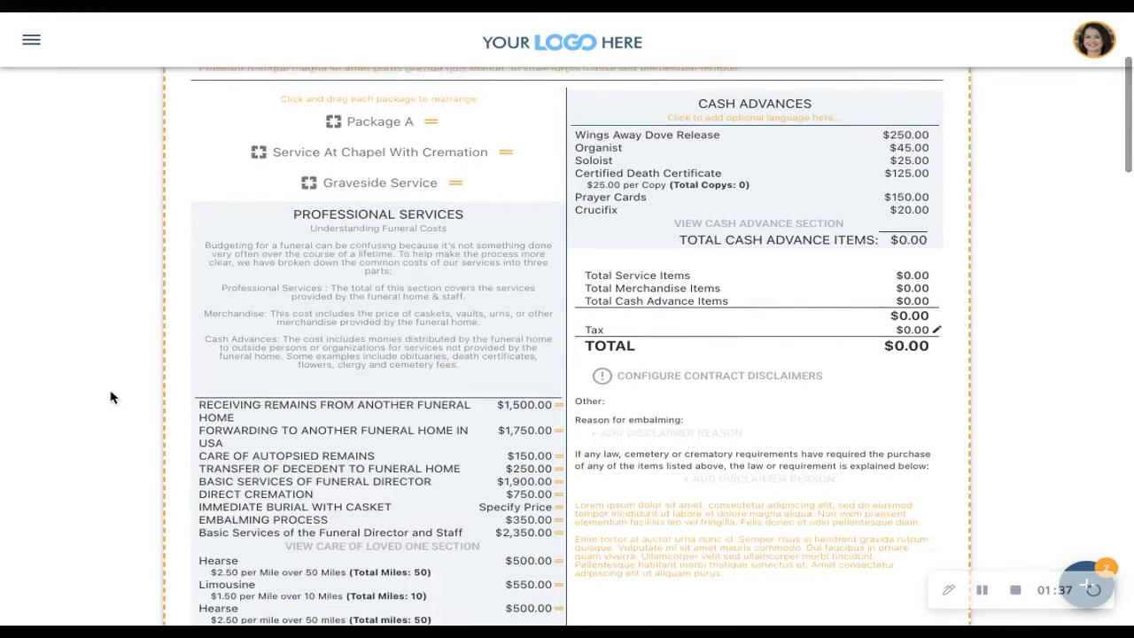
pyautogui.scroll(5, 111, 397)
# - Return to the dashboard and open the contract showroom for Cary Grant's case
pyautogui.click(32, 40)
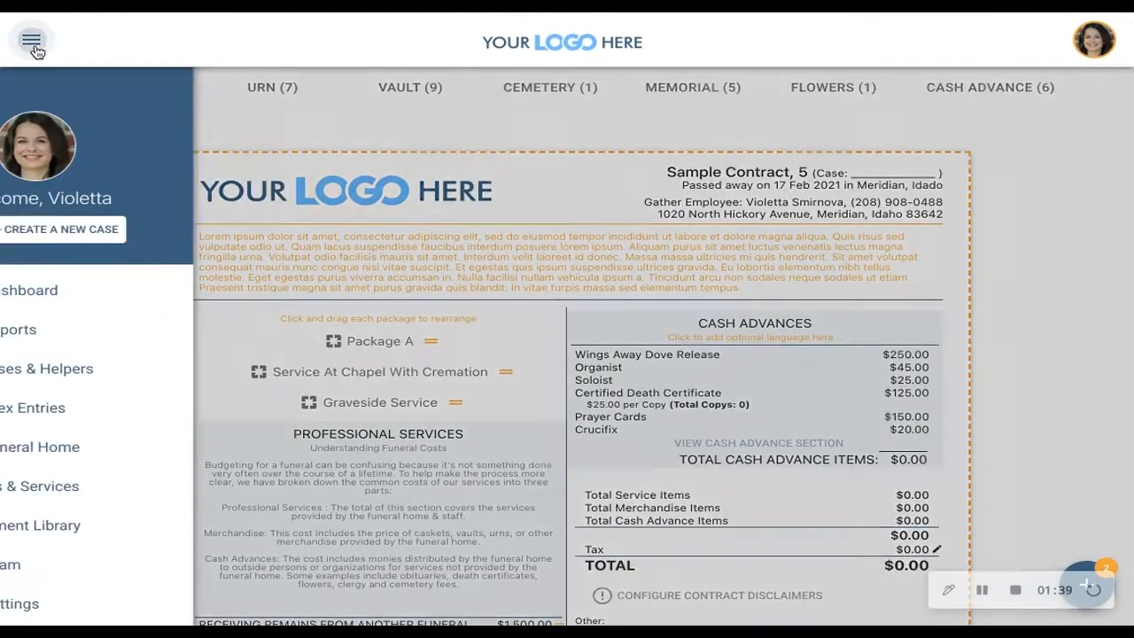
pyautogui.click(151, 299)
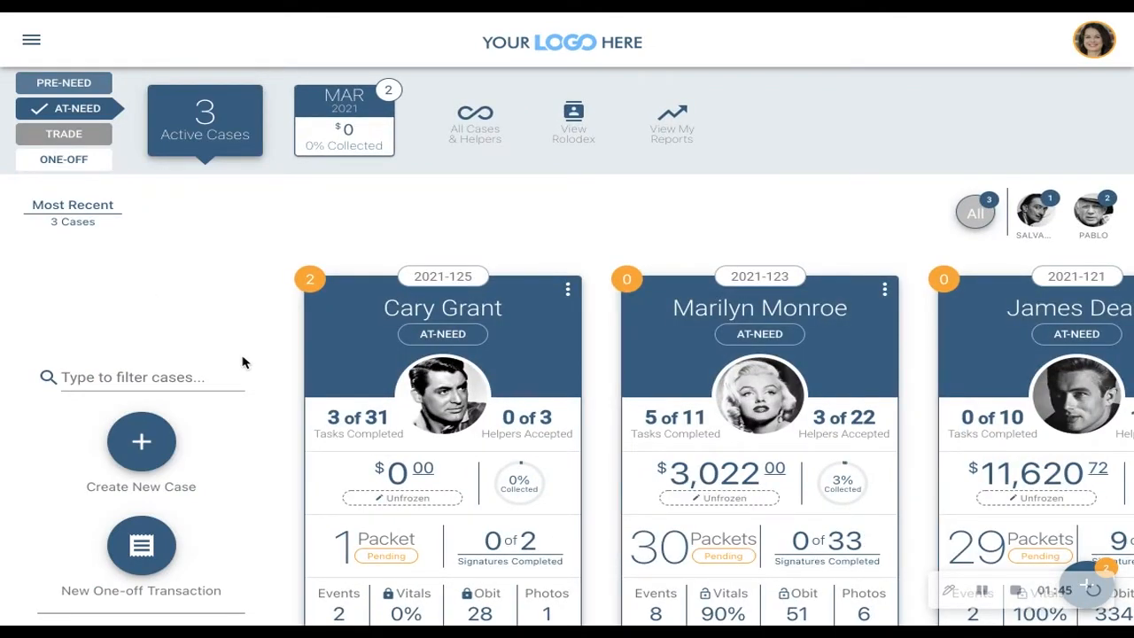
pyautogui.scroll(-3, 272, 466)
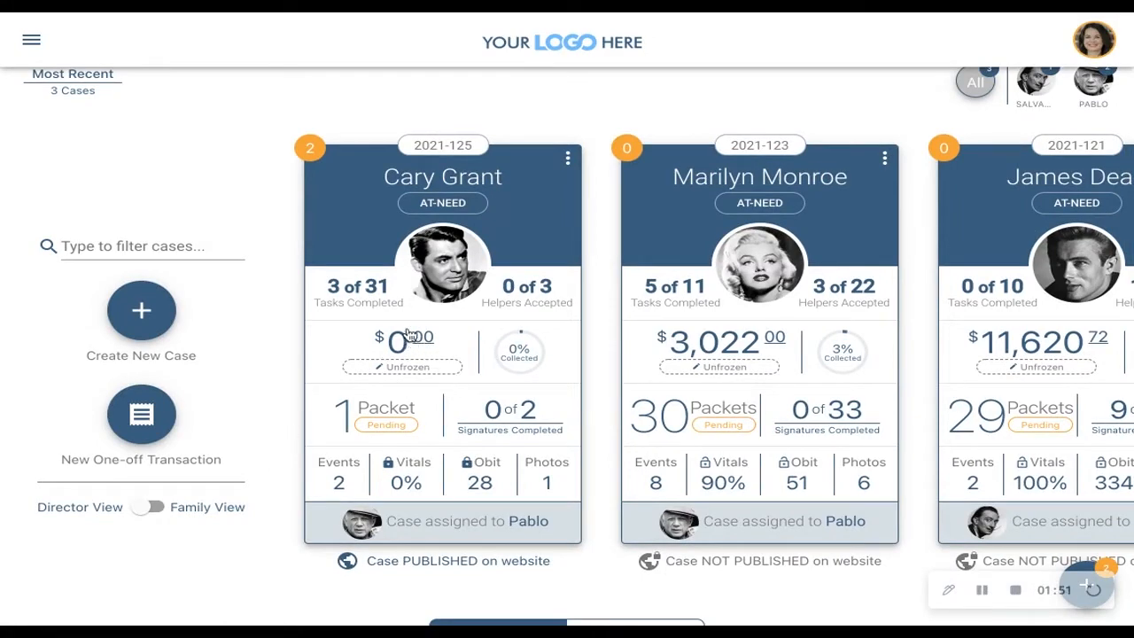
pyautogui.click(663, 397)
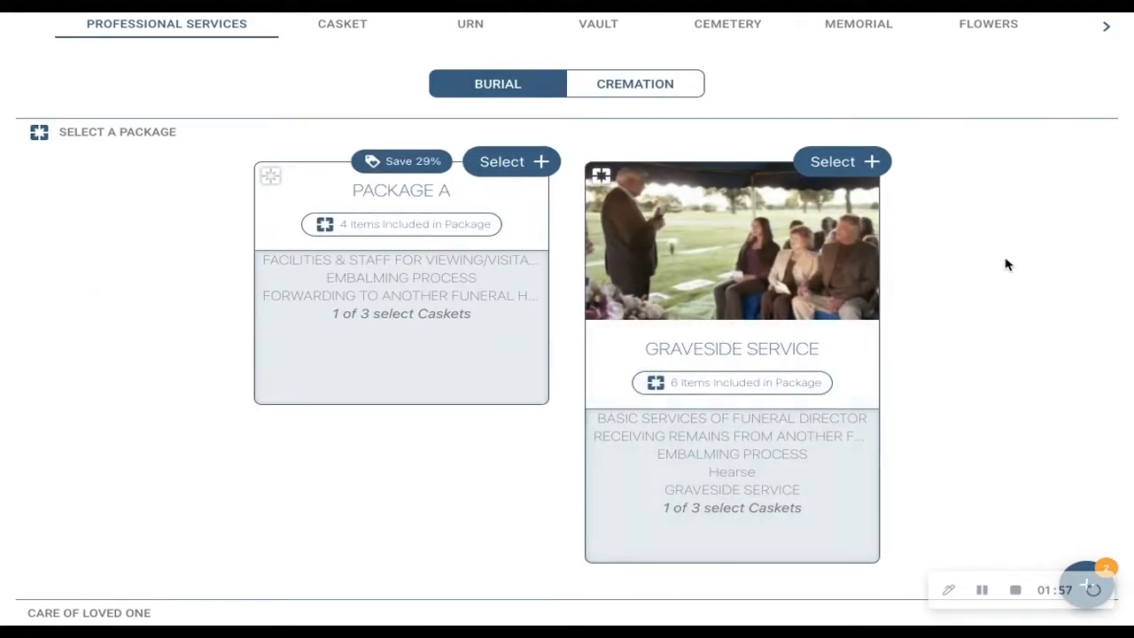
# - Examine the showroom's stages, burial packages, Care of Loved One services and transportation offerings
pyautogui.scroll(2, 1006, 264)
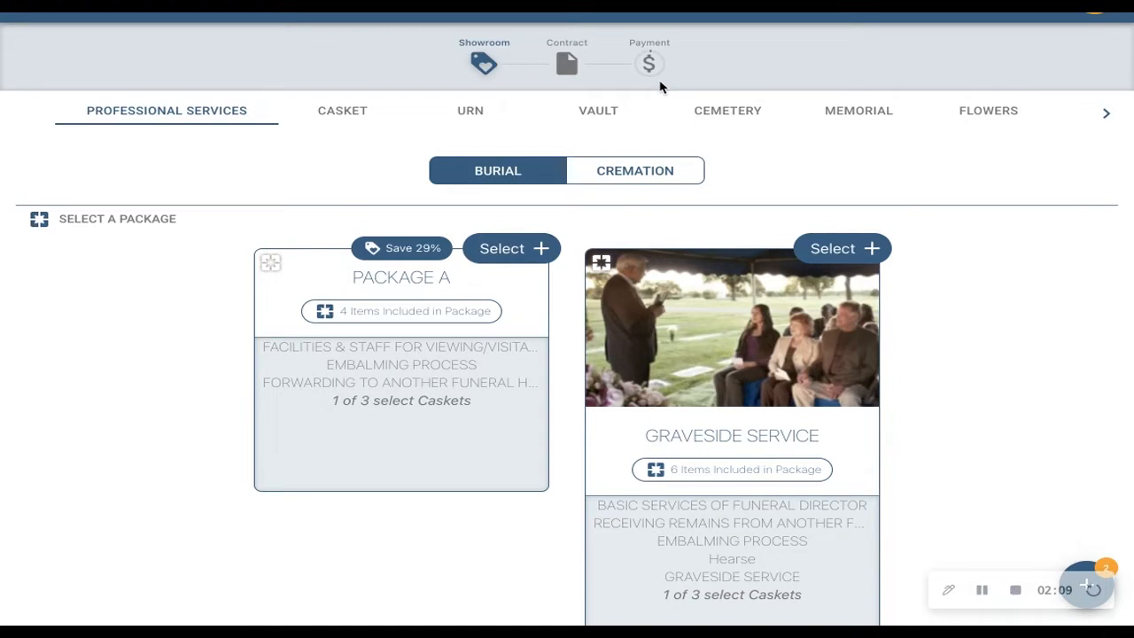
pyautogui.scroll(-1, 772, 162)
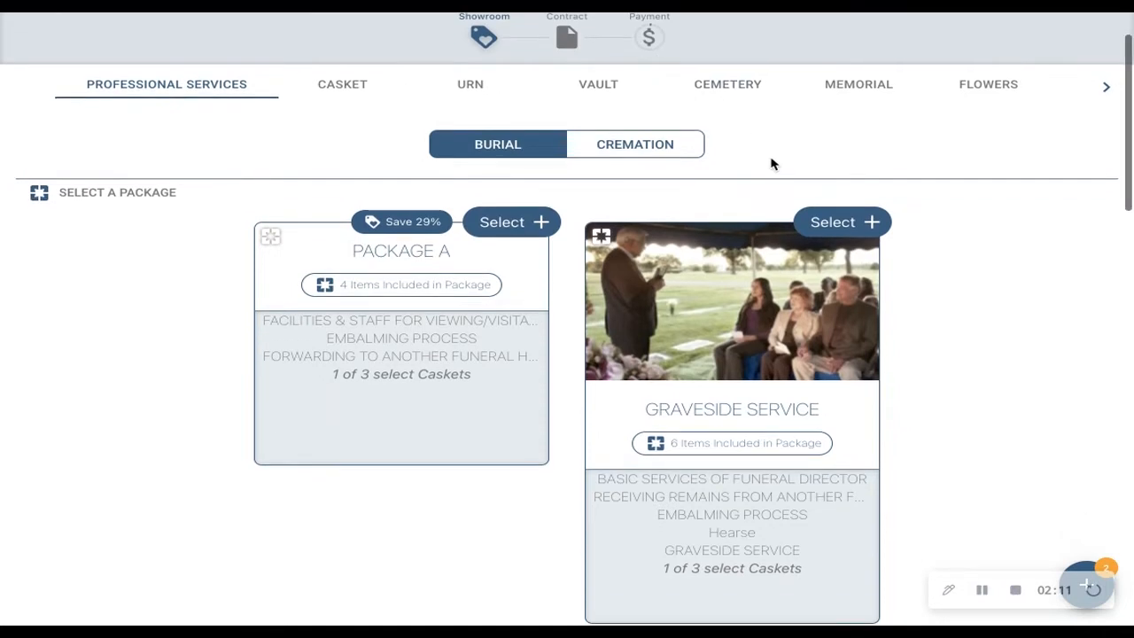
pyautogui.scroll(-2, 990, 242)
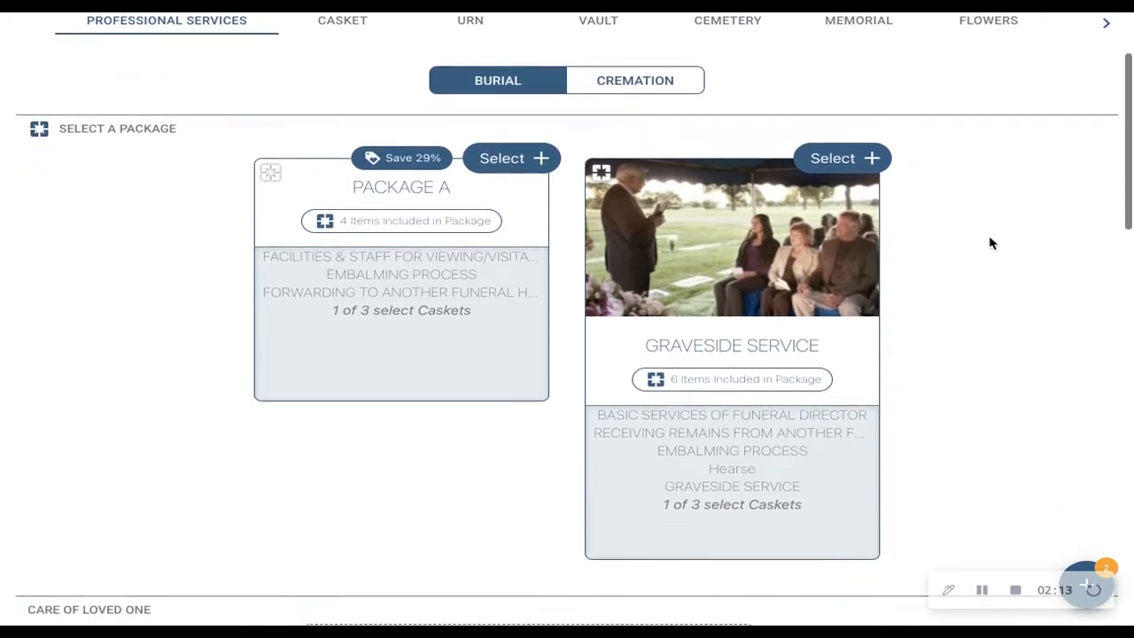
pyautogui.scroll(-5, 990, 242)
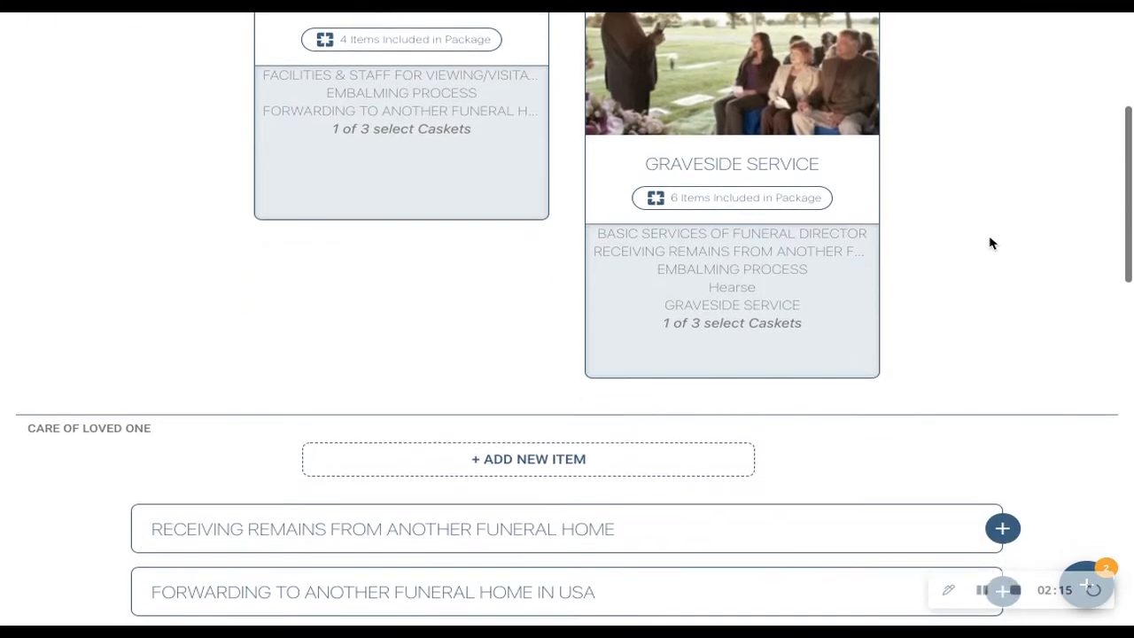
pyautogui.scroll(-8, 989, 243)
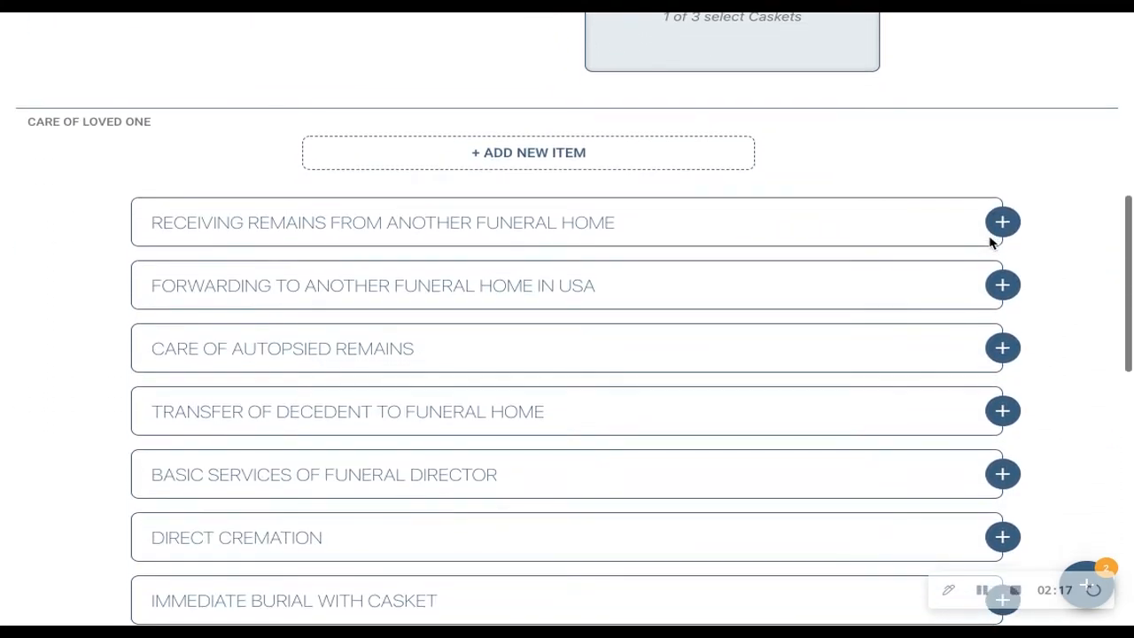
pyautogui.scroll(-11, 992, 241)
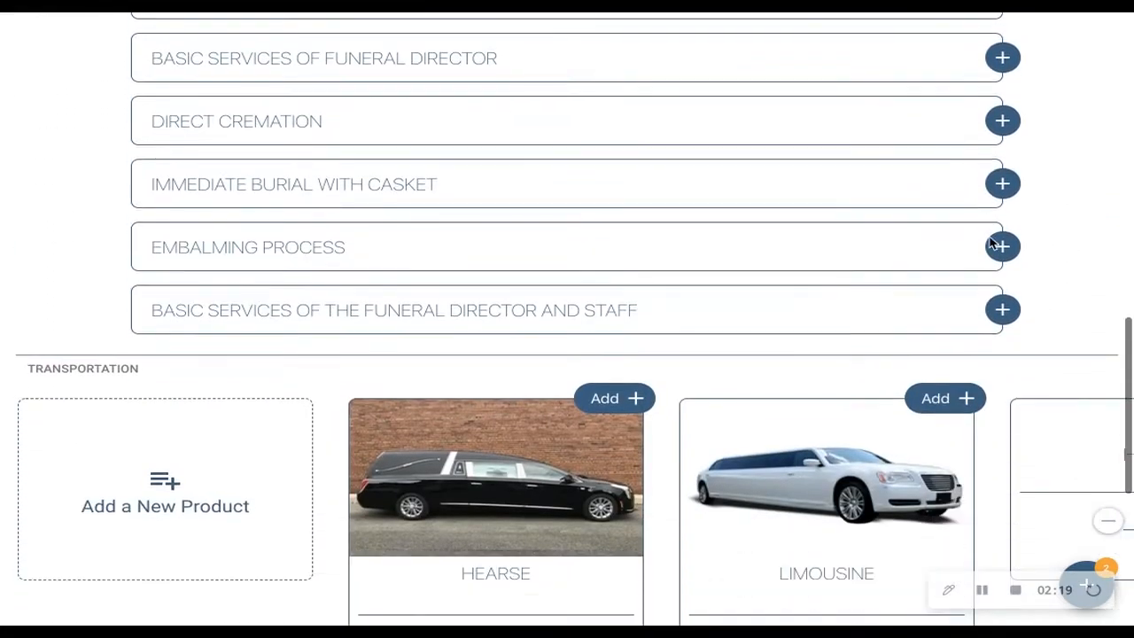
pyautogui.scroll(-12, 992, 243)
pyautogui.scroll(20, 992, 243)
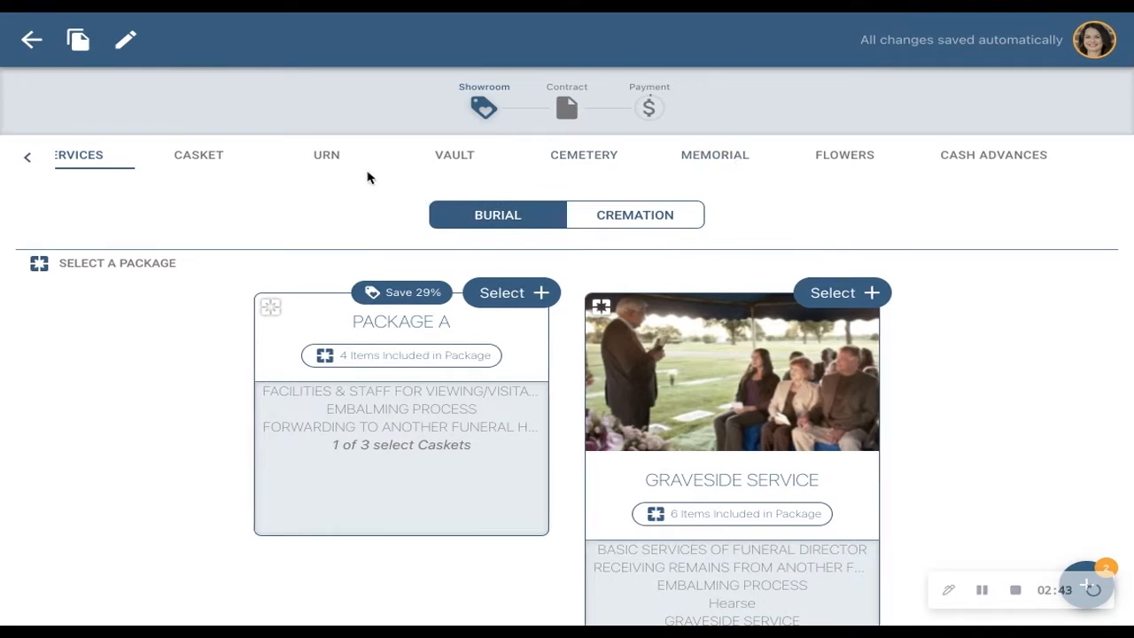
# - View the cremation packages under Professional Services and return to the burial packages
pyautogui.hscroll(-1, 380, 163)
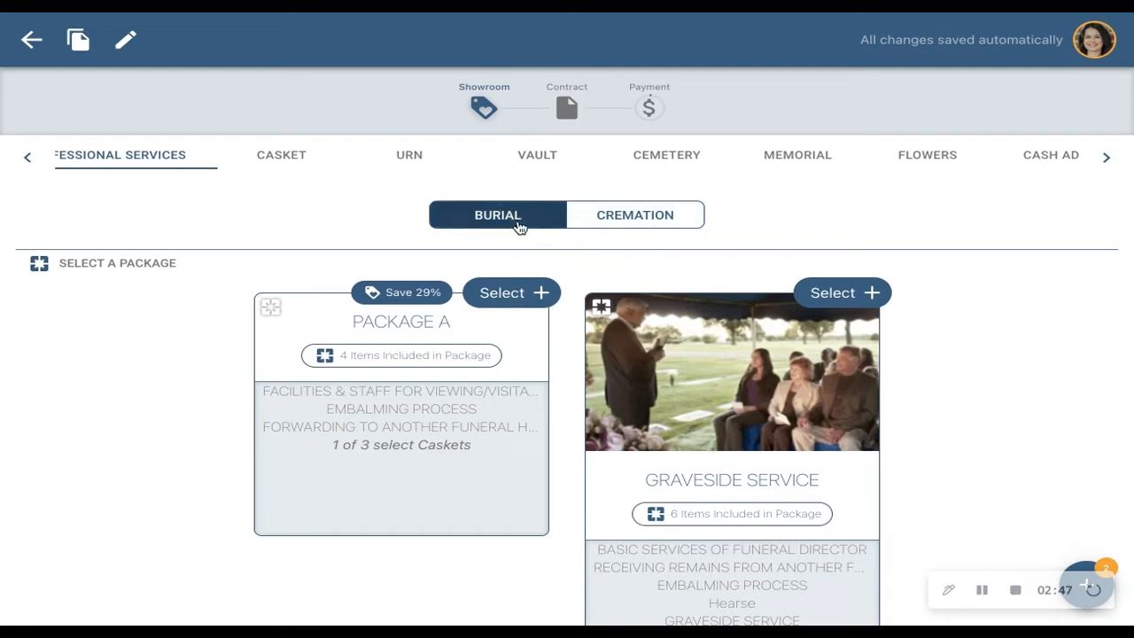
pyautogui.click(647, 223)
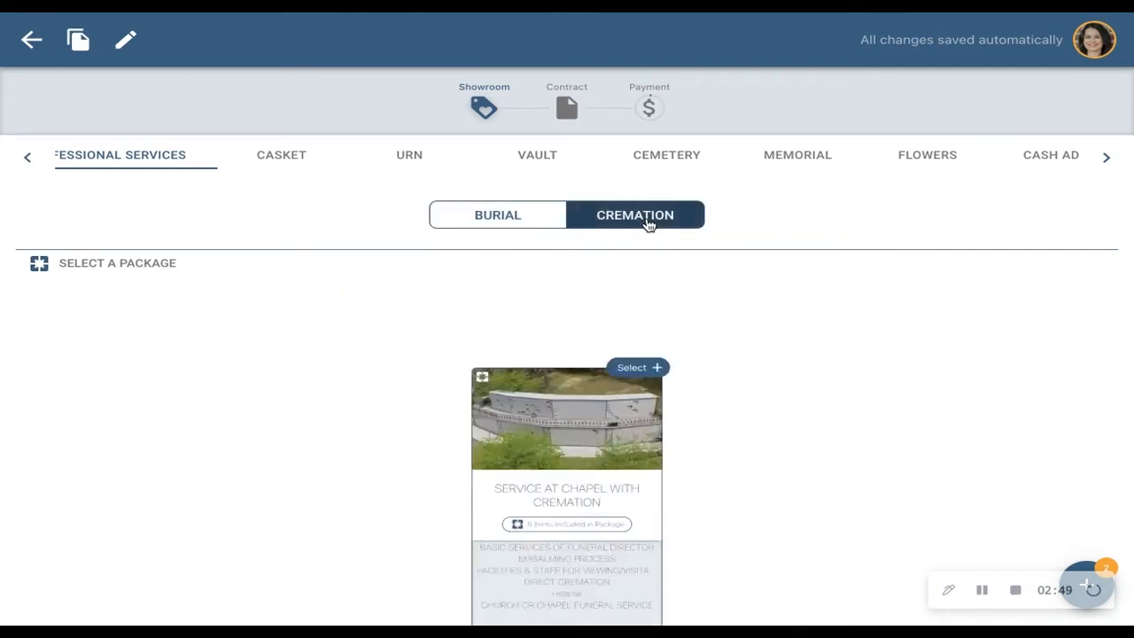
pyautogui.click(534, 218)
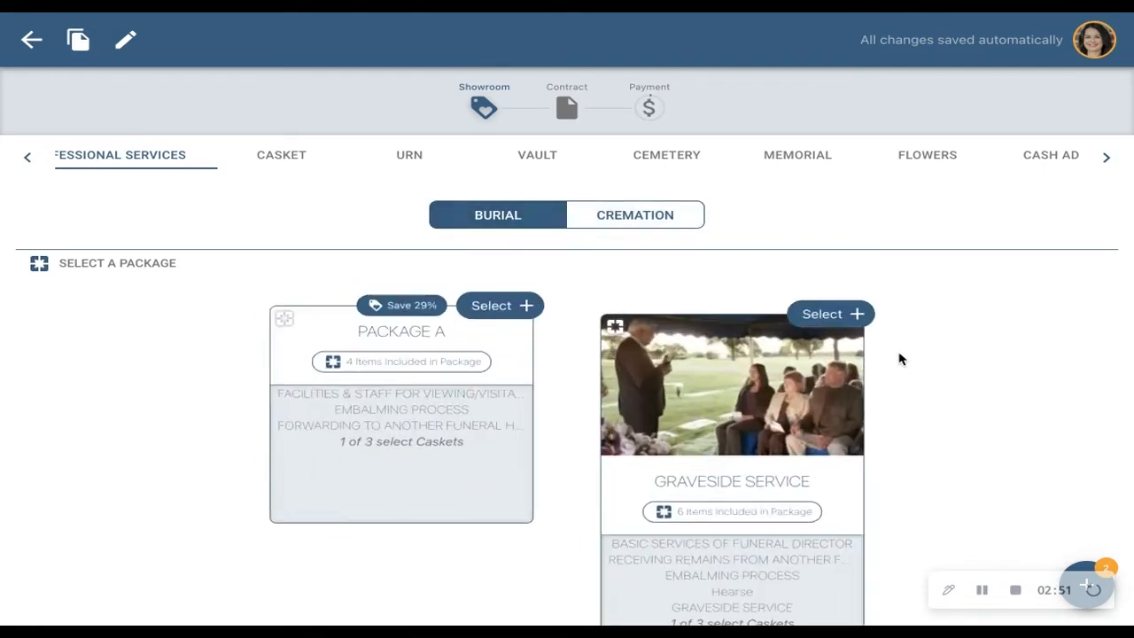
# - Review the burial service items under Care of Loved One and all vehicles offered under Transportation
pyautogui.scroll(-1, 899, 357)
pyautogui.scroll(-5, 898, 358)
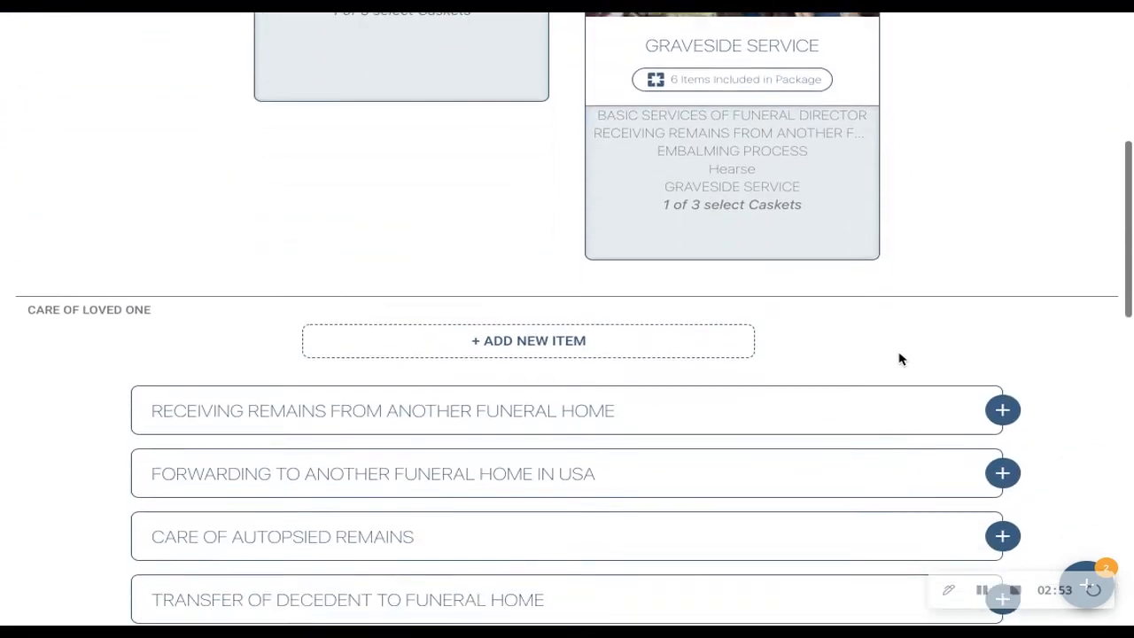
pyautogui.scroll(-2, 899, 358)
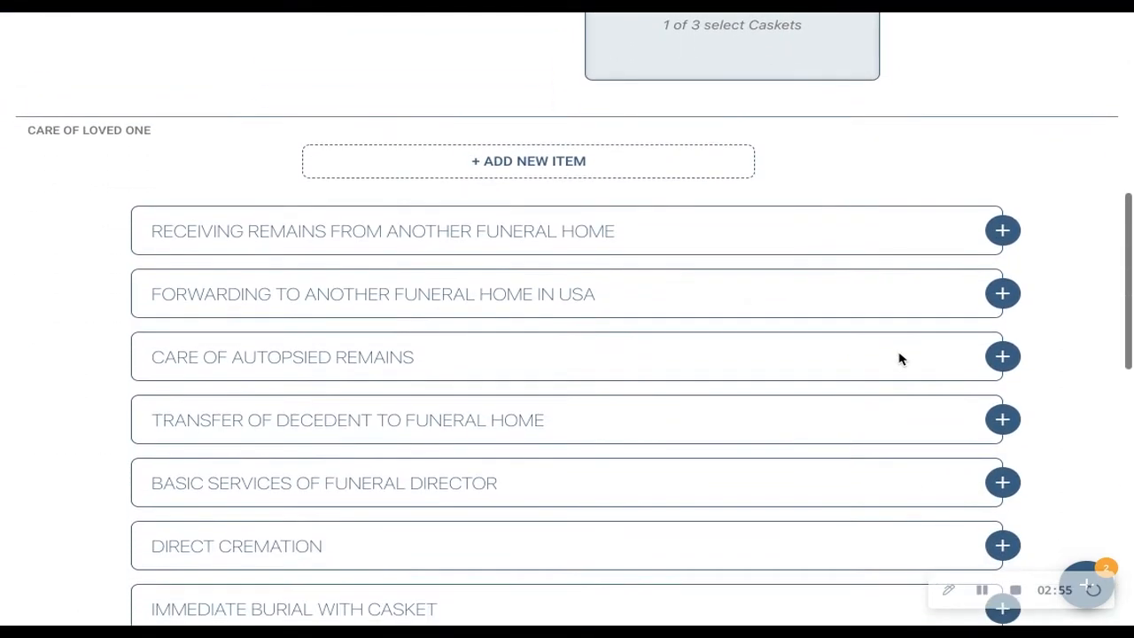
pyautogui.scroll(-4, 899, 358)
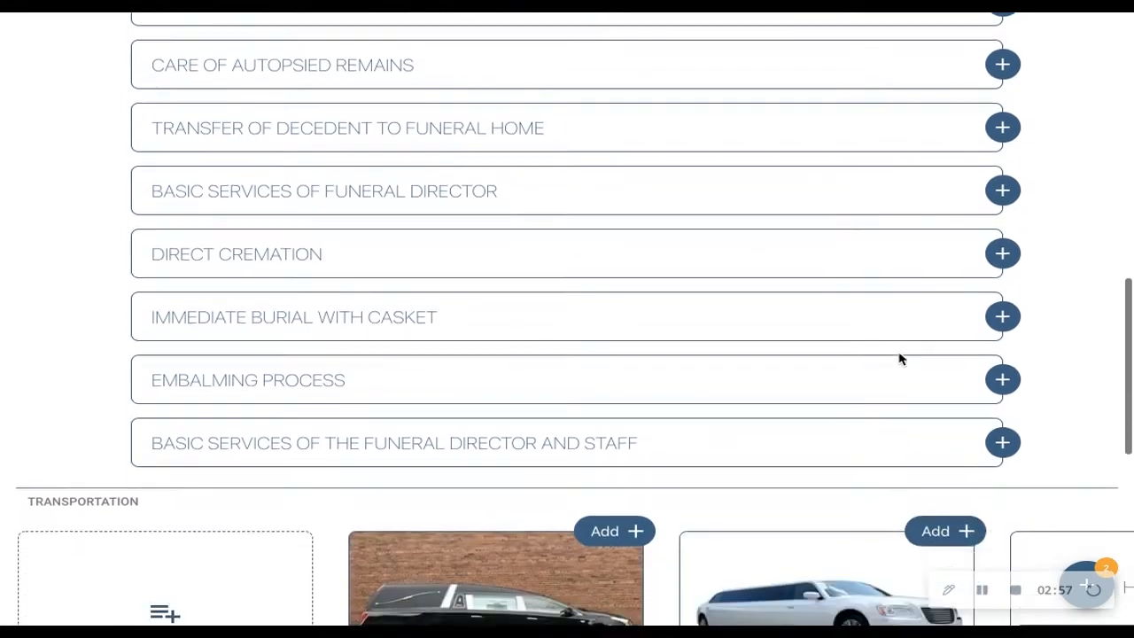
pyautogui.scroll(-4, 899, 358)
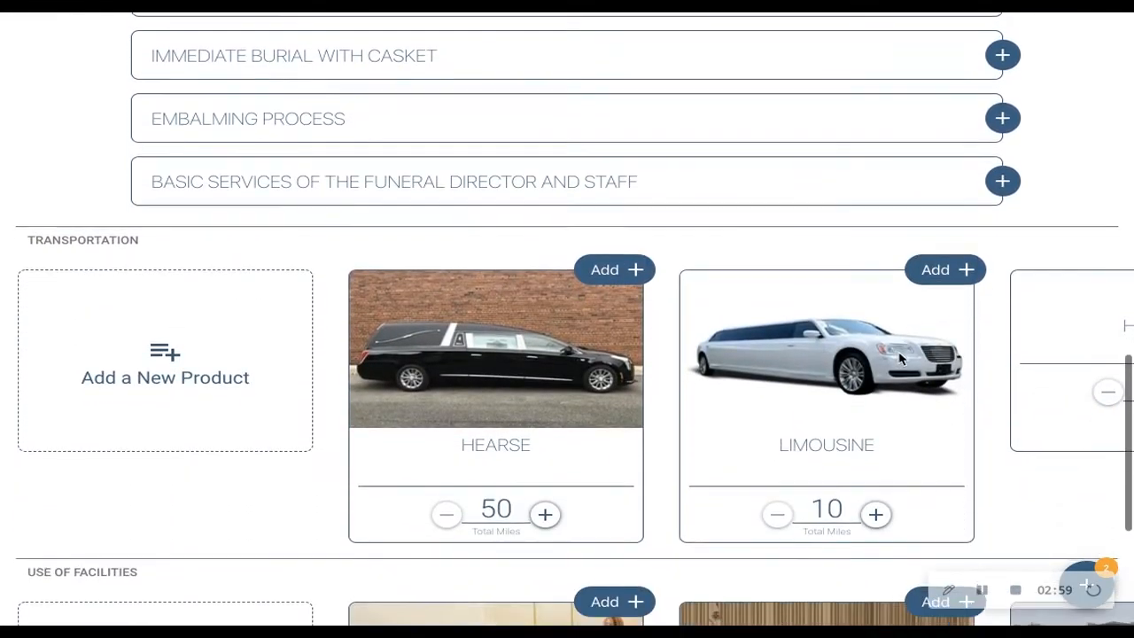
pyautogui.hscroll(3, 932, 347)
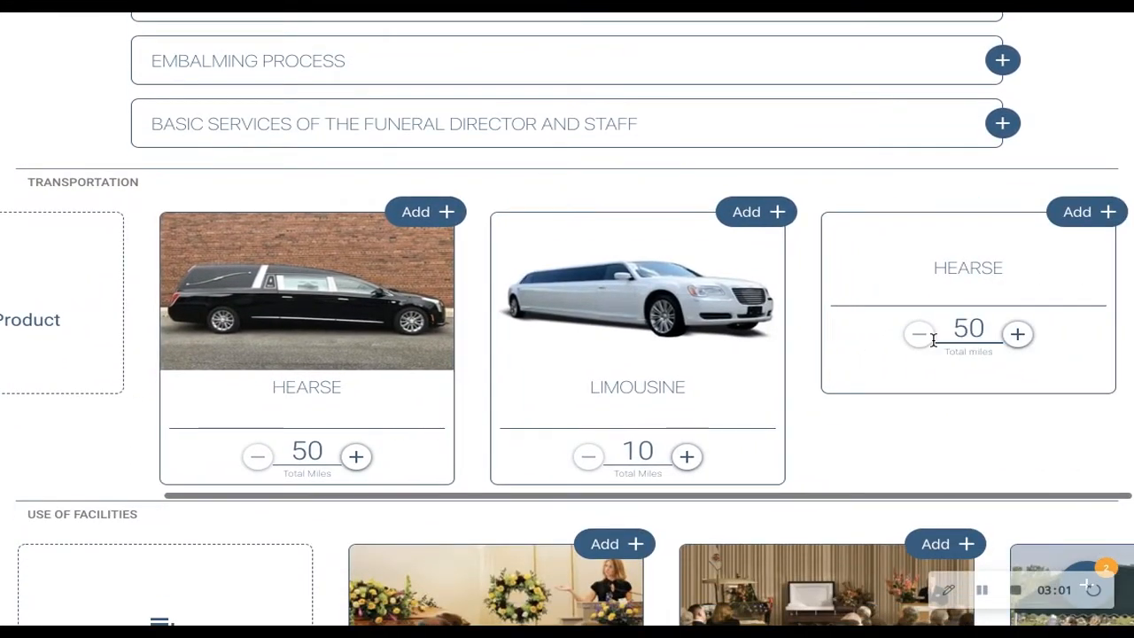
pyautogui.hscroll(-2, 762, 351)
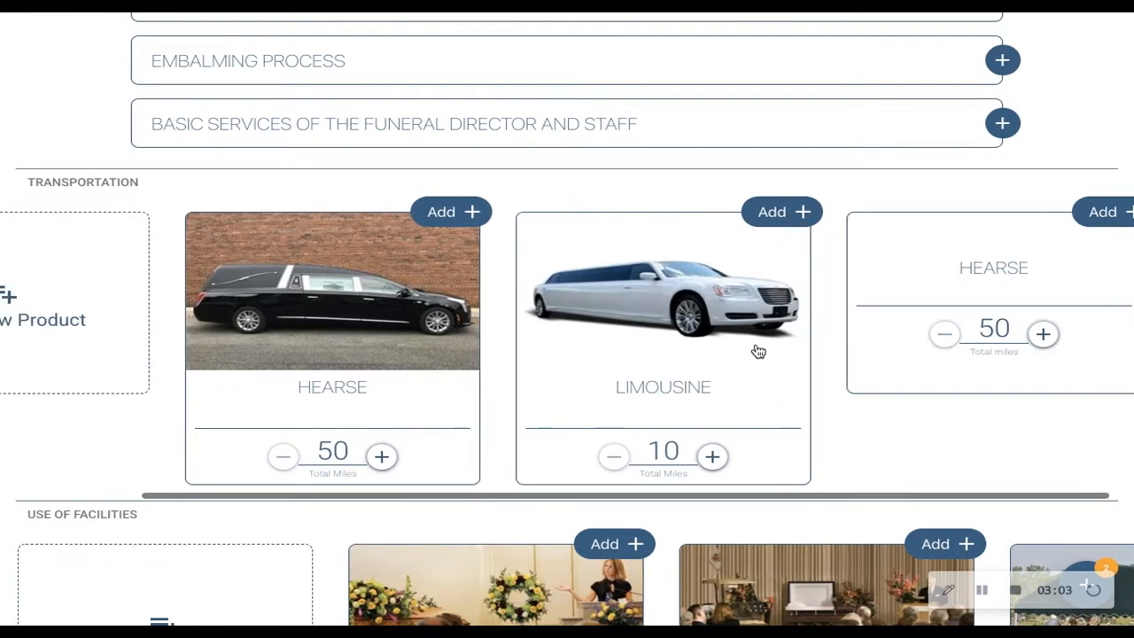
pyautogui.hscroll(-4, 758, 352)
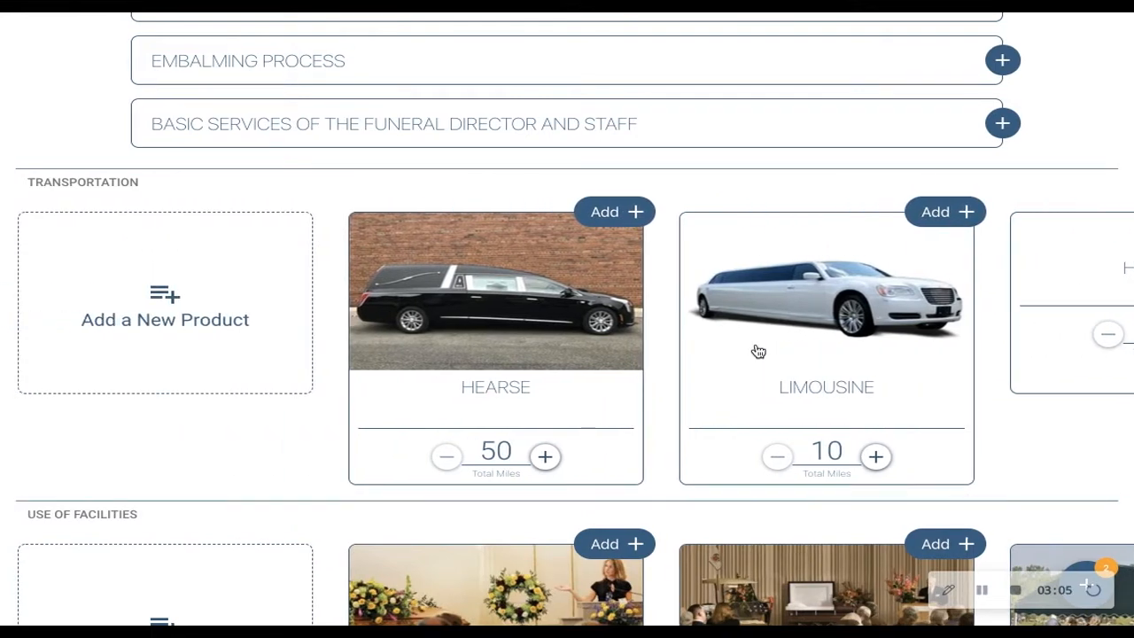
# - Look through all the service options offered under Use of Facilities
pyautogui.scroll(-3, 758, 352)
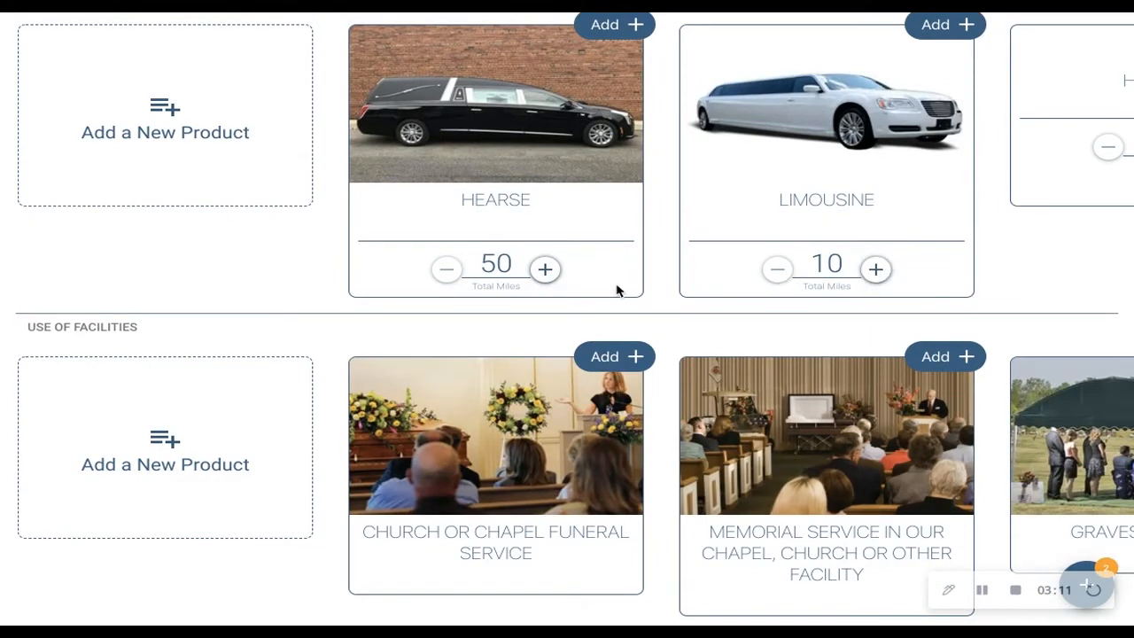
pyautogui.scroll(-1, 481, 502)
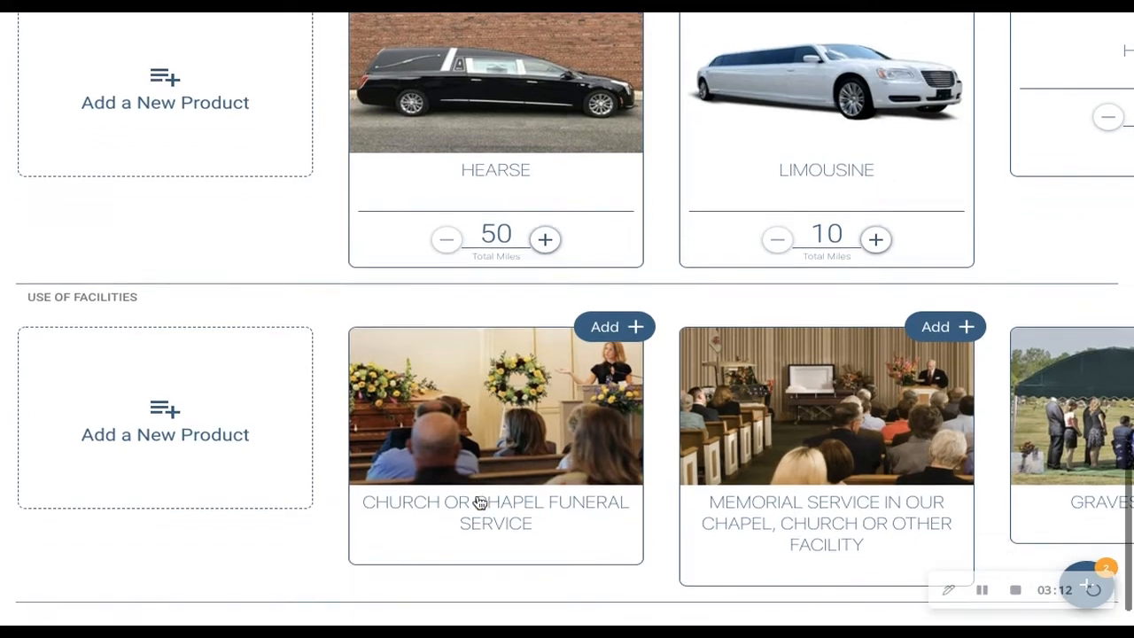
pyautogui.scroll(-1, 479, 499)
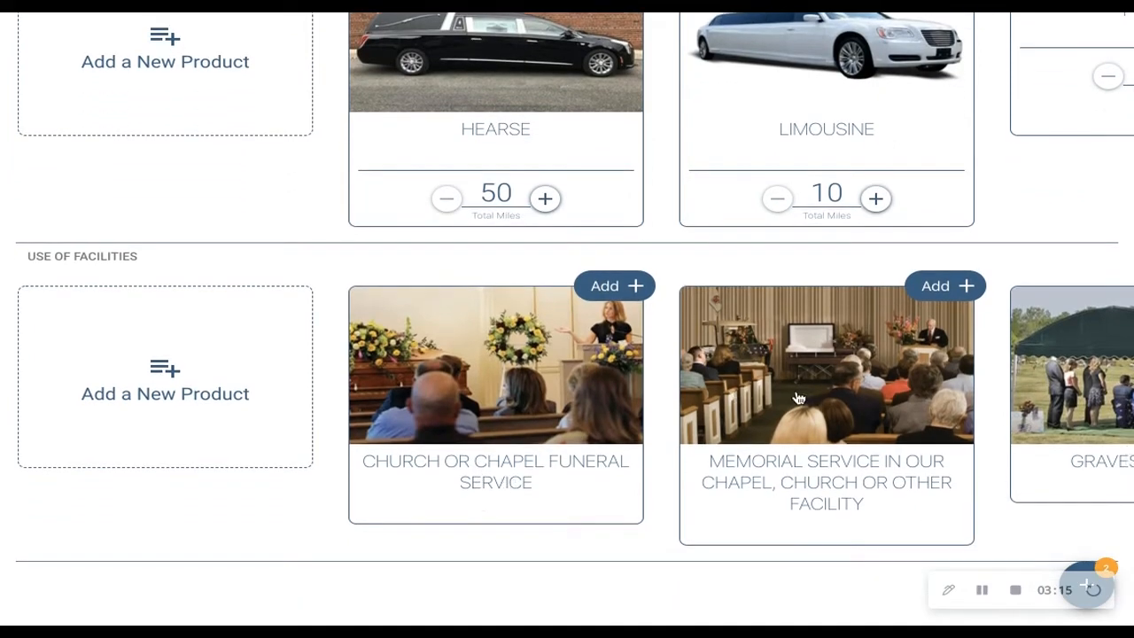
pyautogui.hscroll(10, 798, 398)
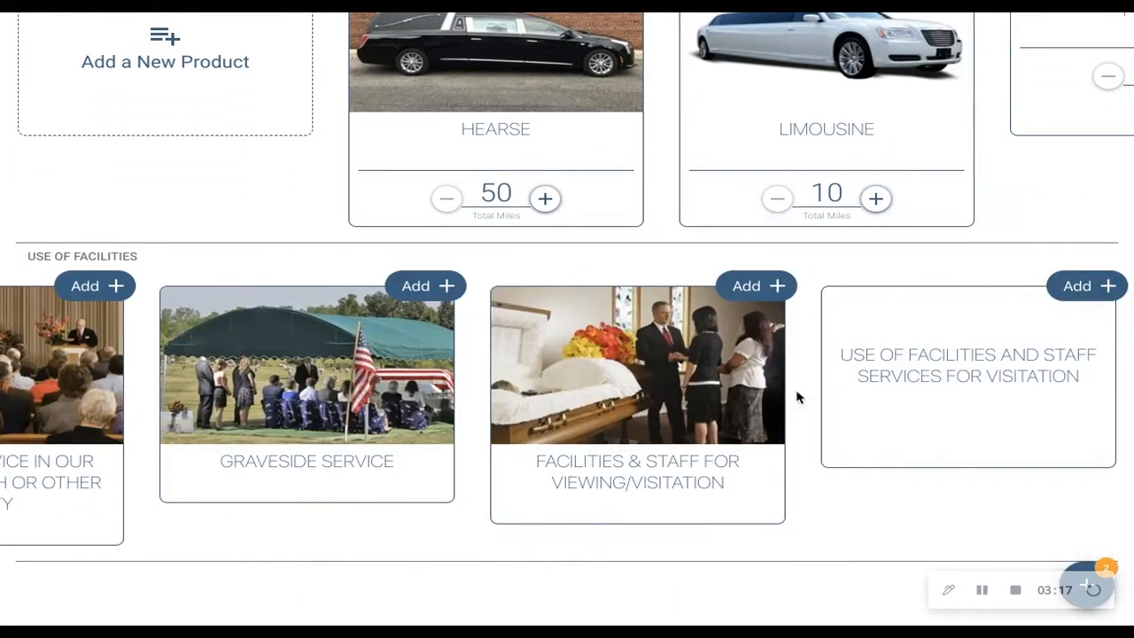
# - Turn on the display of prices in the showroom and check the contract's display options
pyautogui.scroll(10, 797, 398)
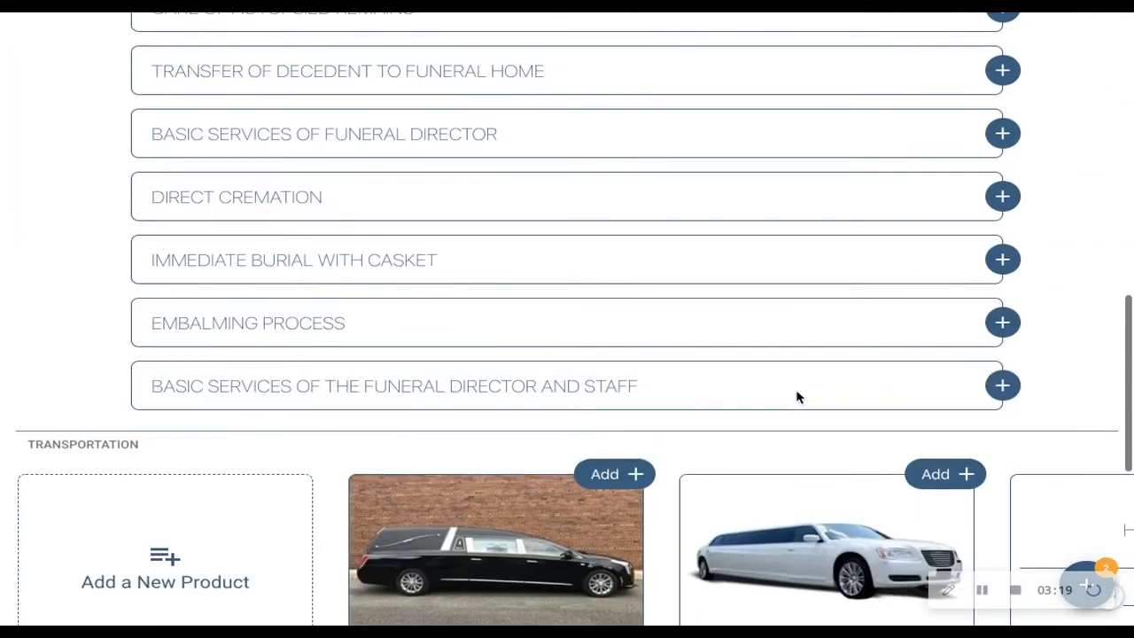
pyautogui.scroll(8, 797, 398)
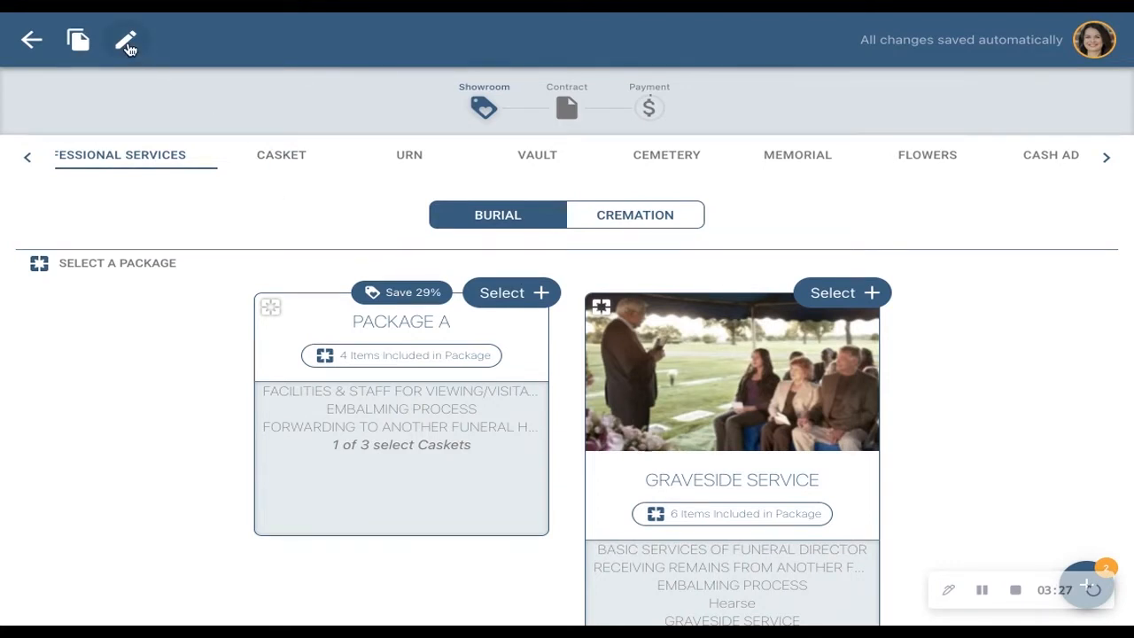
pyautogui.click(126, 44)
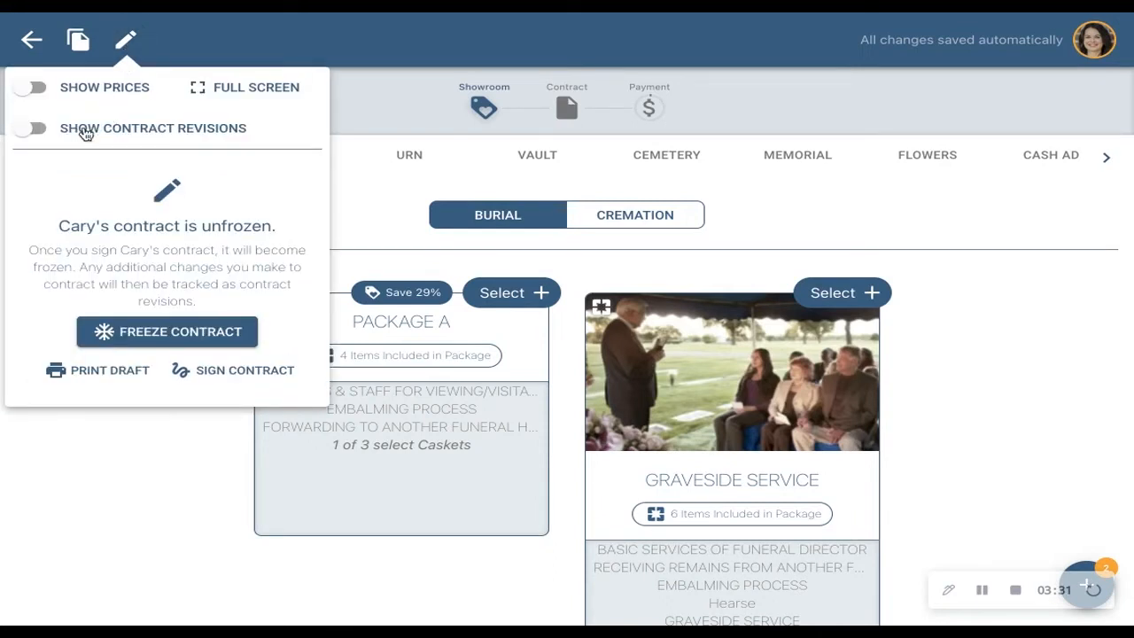
pyautogui.click(64, 94)
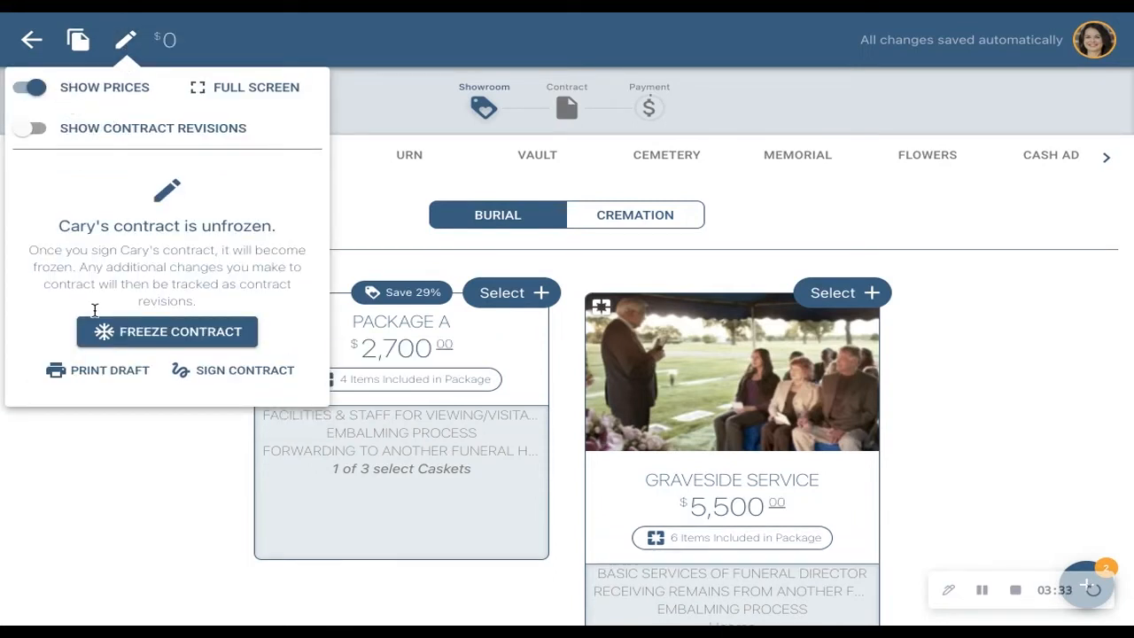
pyautogui.click(122, 469)
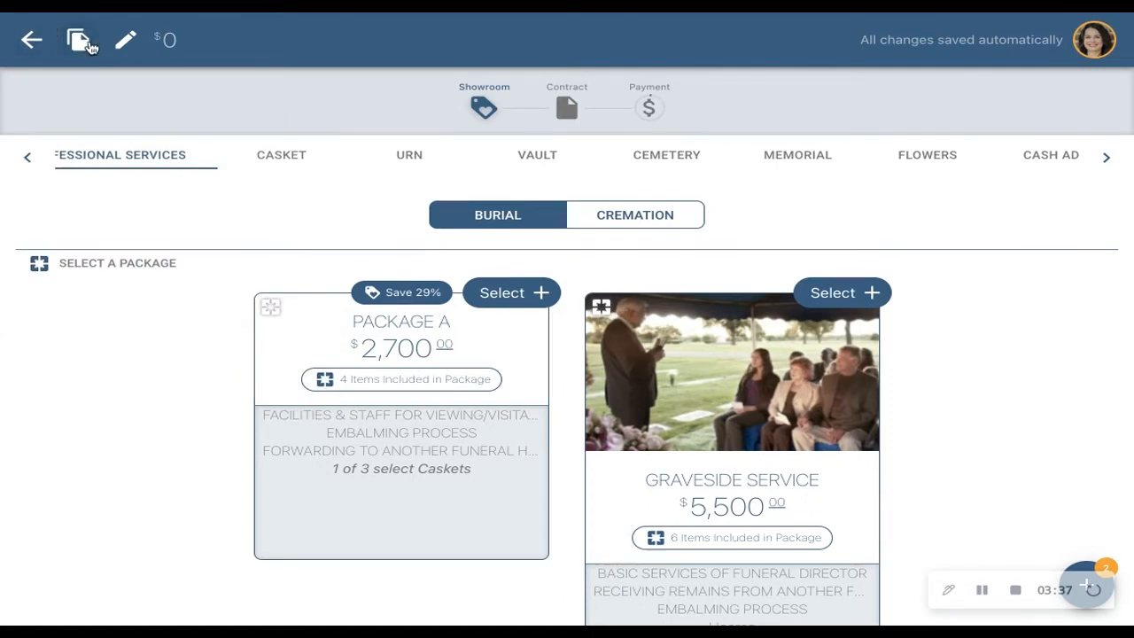
pyautogui.click(124, 42)
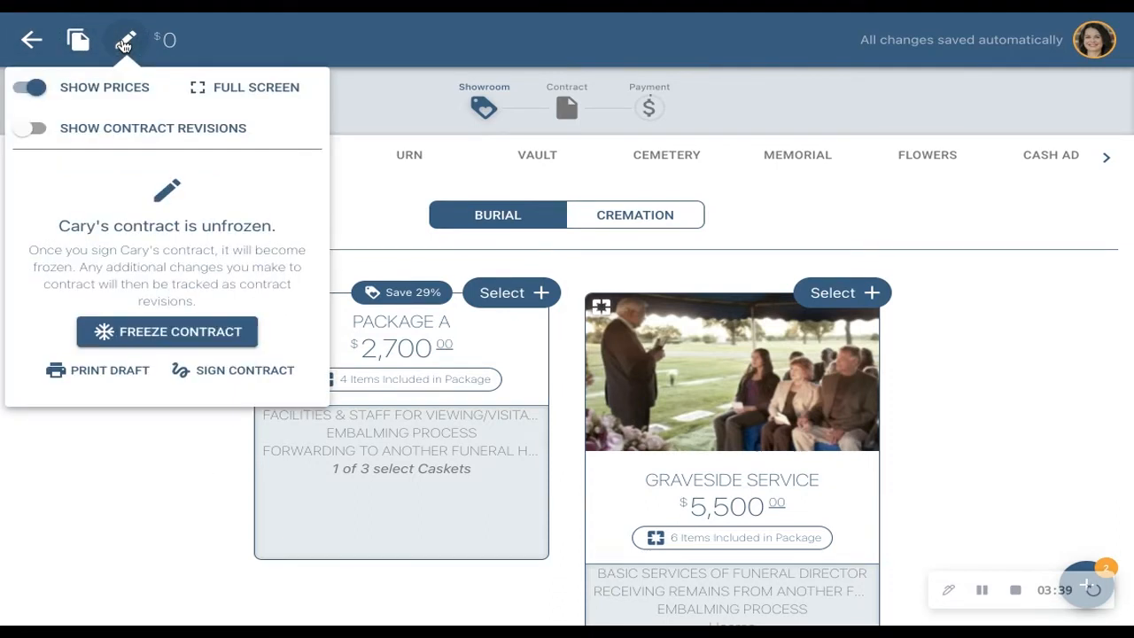
pyautogui.click(215, 88)
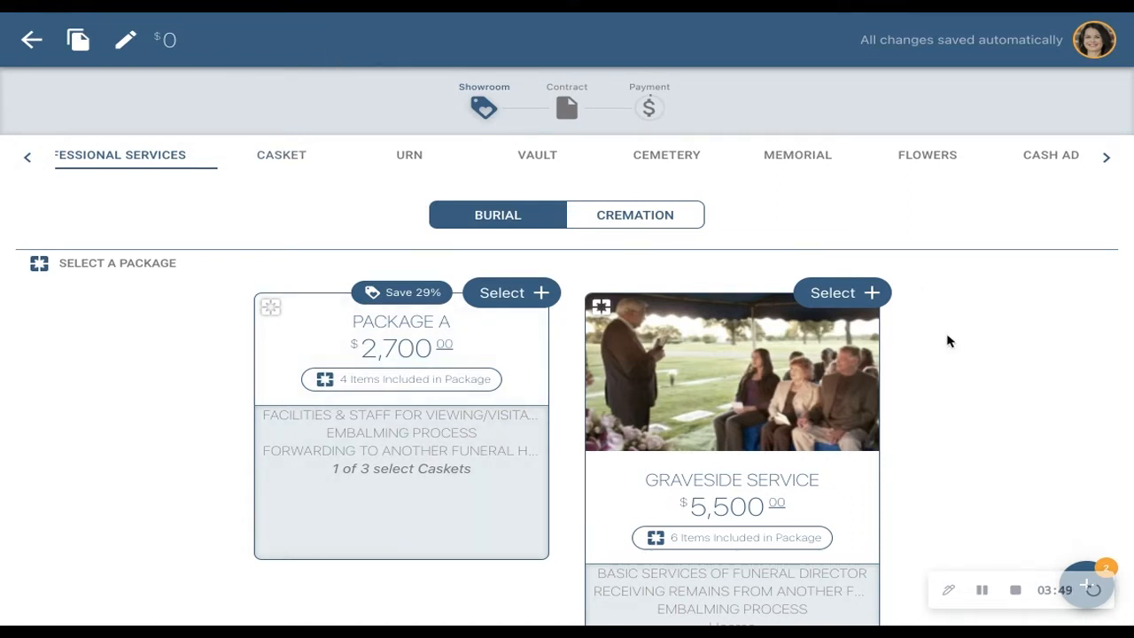
# - Select the $5,500 Graveside Service burial package for the contract
pyautogui.scroll(-1, 943, 339)
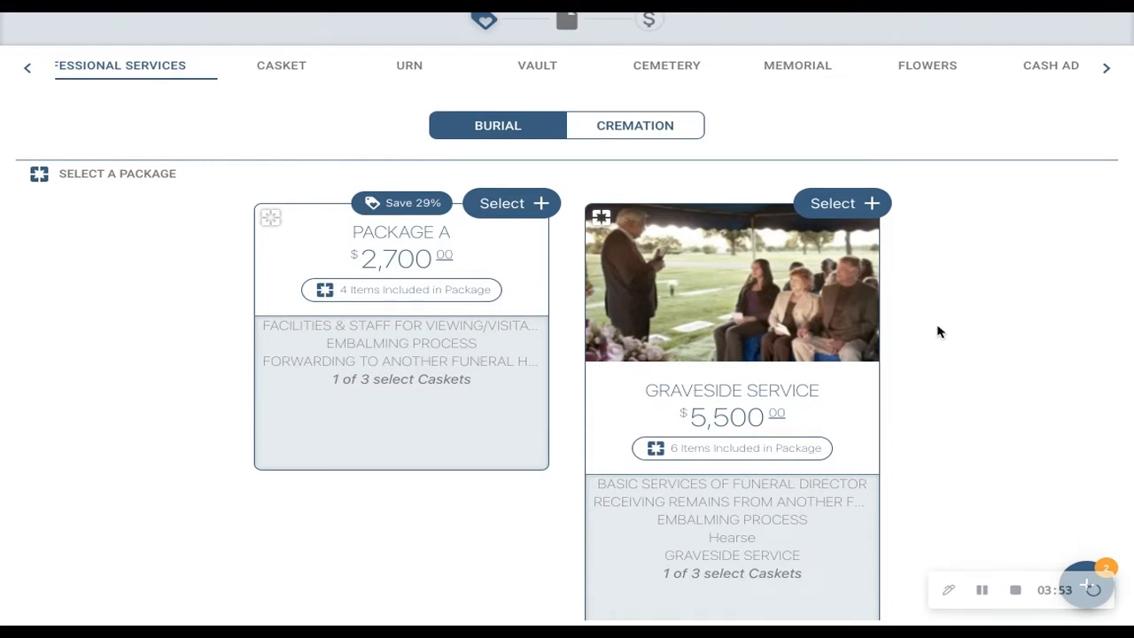
pyautogui.scroll(-1, 940, 331)
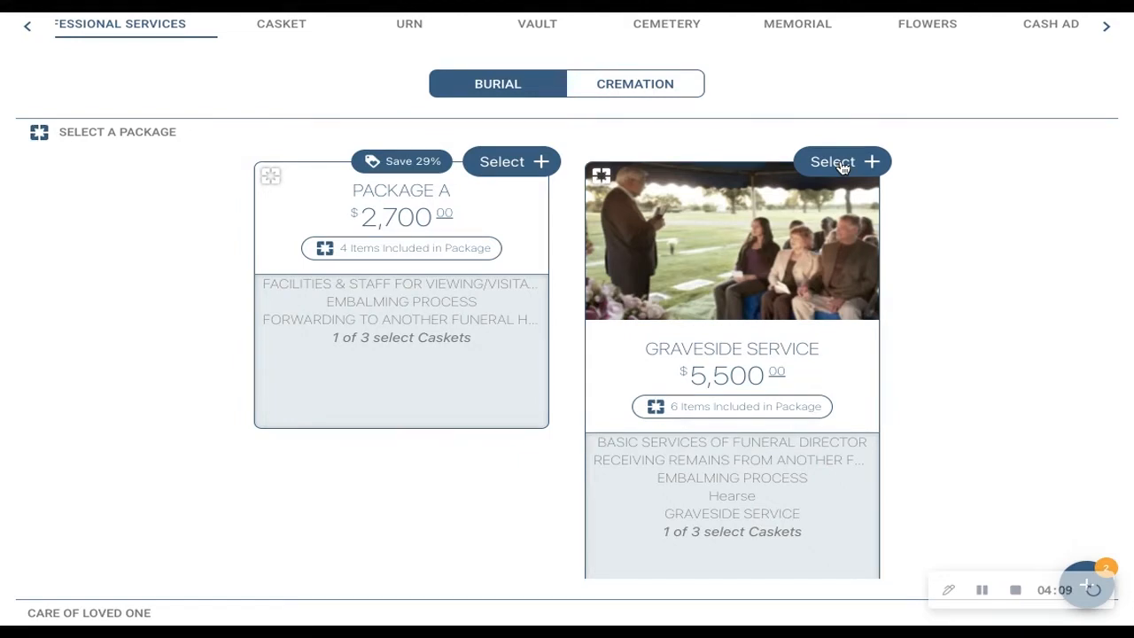
pyautogui.click(842, 162)
# - Increase the total miles of the package's hearse under Transportation to 54
pyautogui.scroll(-5, 940, 231)
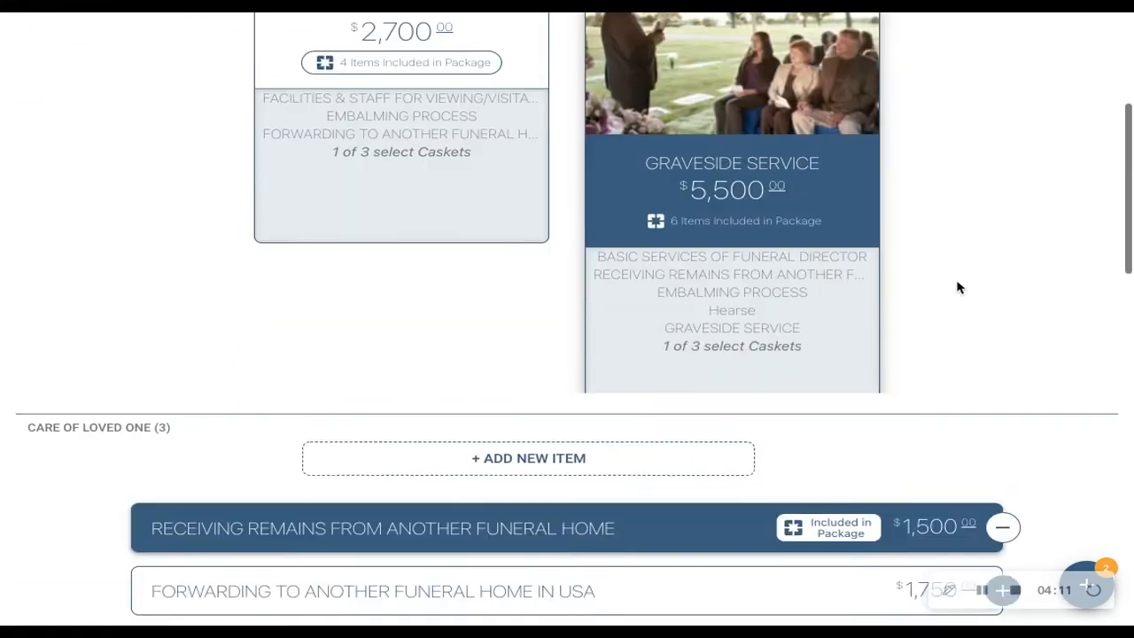
pyautogui.scroll(-9, 958, 284)
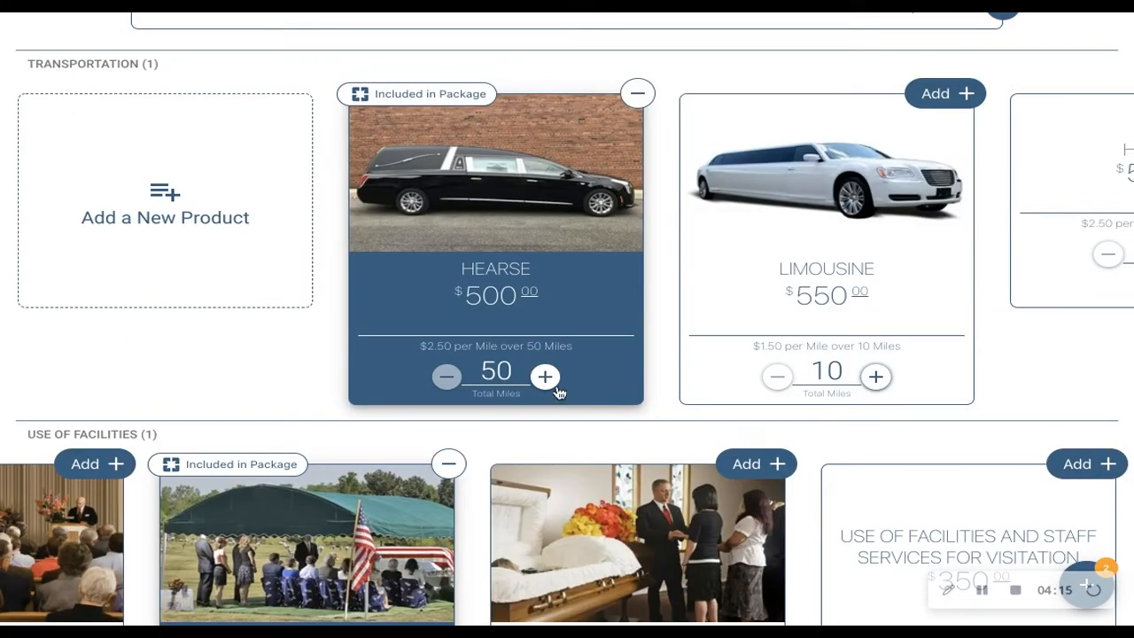
pyautogui.click(546, 377)
pyautogui.click(546, 377)
pyautogui.click(546, 378)
pyautogui.click(546, 377)
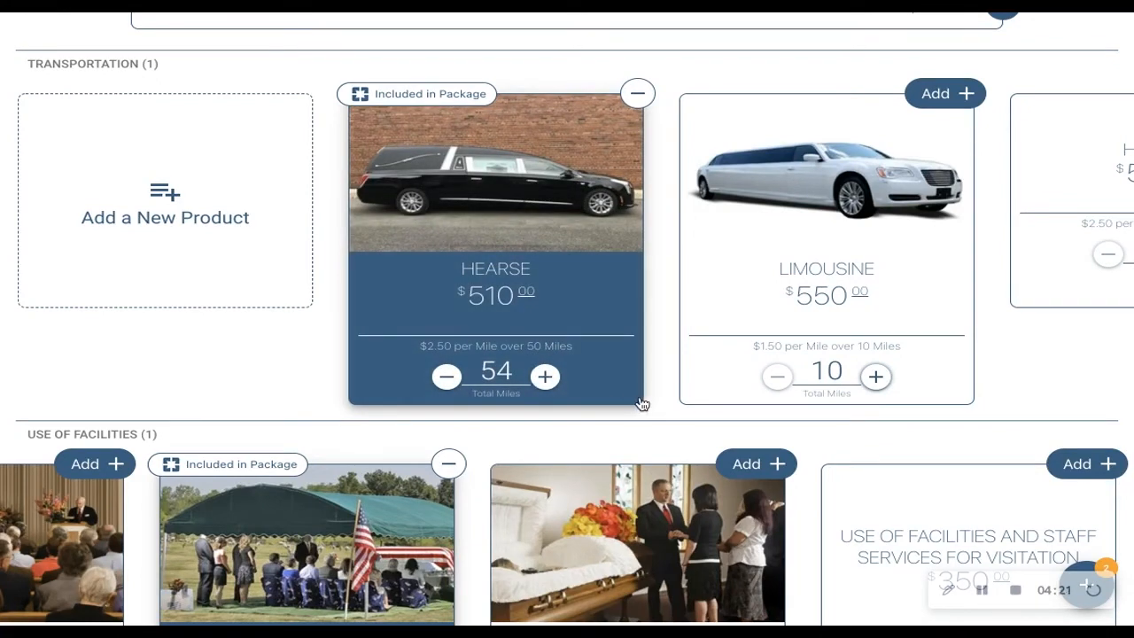
pyautogui.scroll(-3, 641, 404)
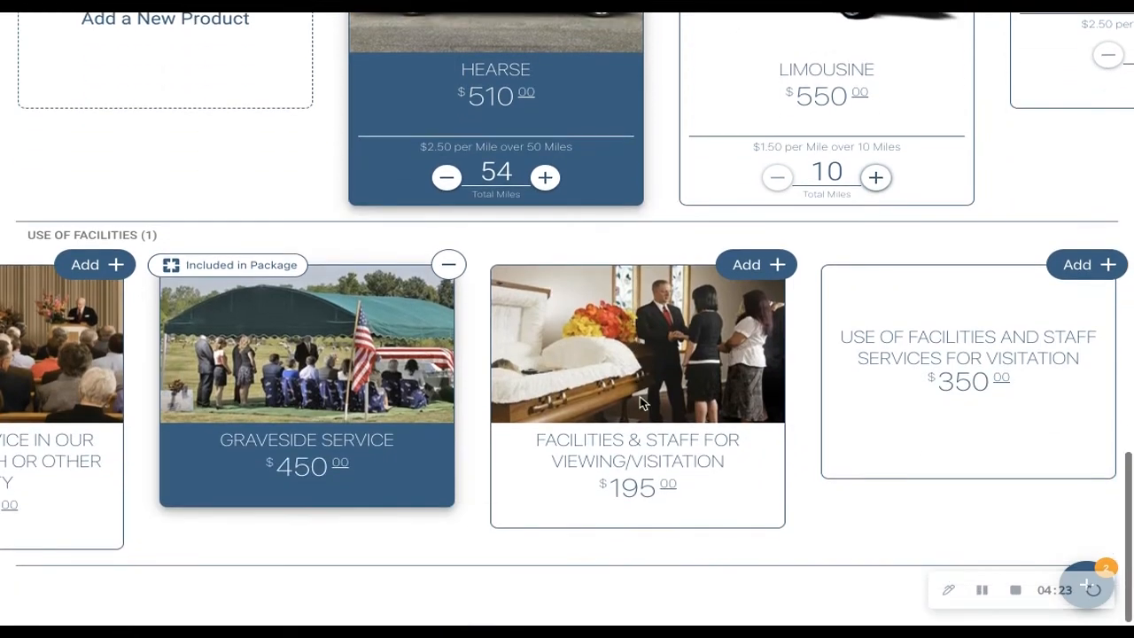
# - Examine the casket selection, including the three caskets offered with the package and the additional models
pyautogui.scroll(20, 641, 404)
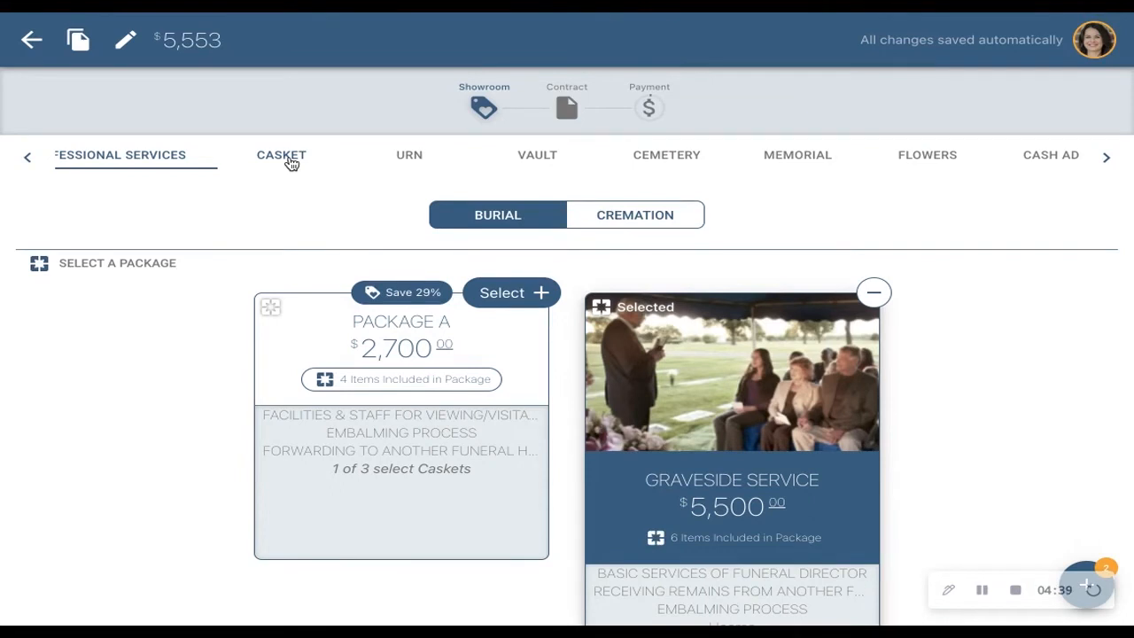
pyautogui.click(292, 164)
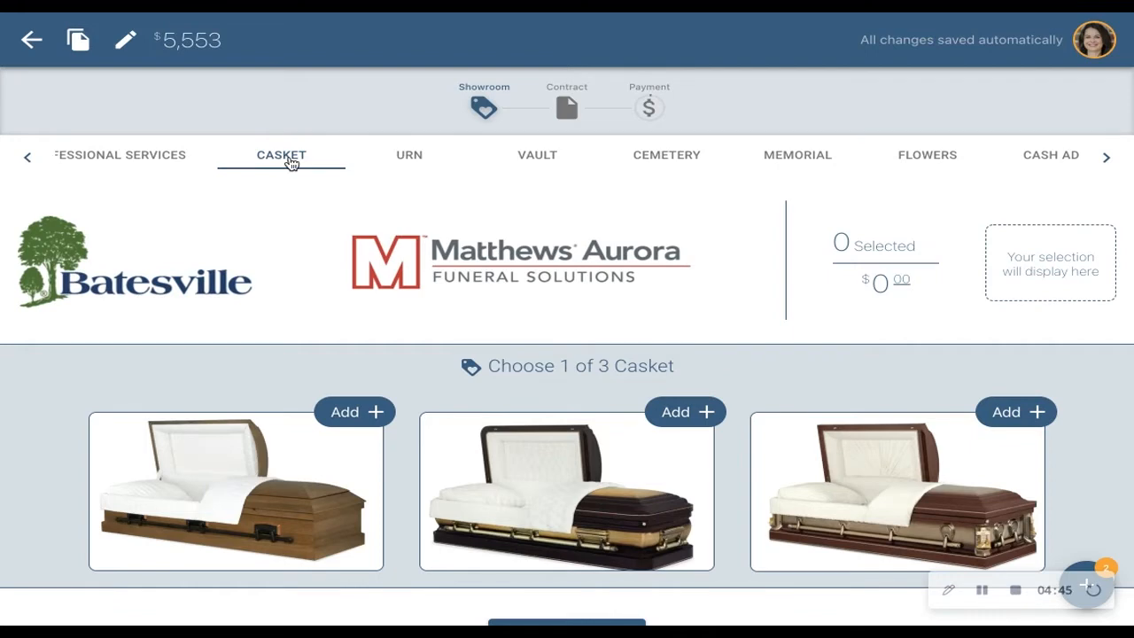
pyautogui.scroll(-1, 782, 317)
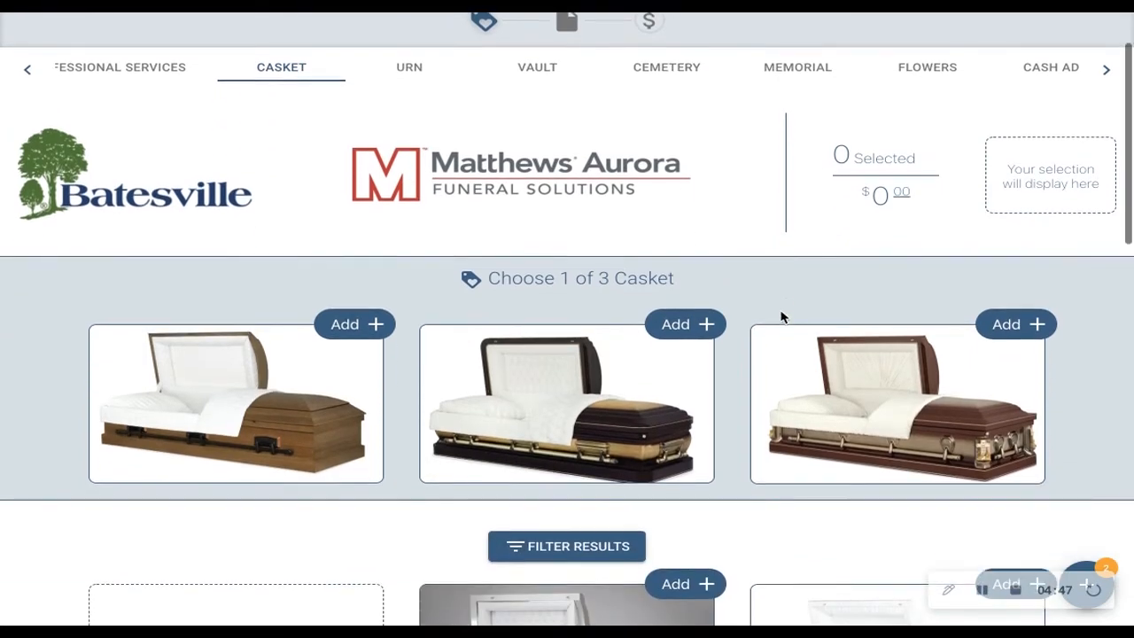
pyautogui.scroll(-2, 781, 317)
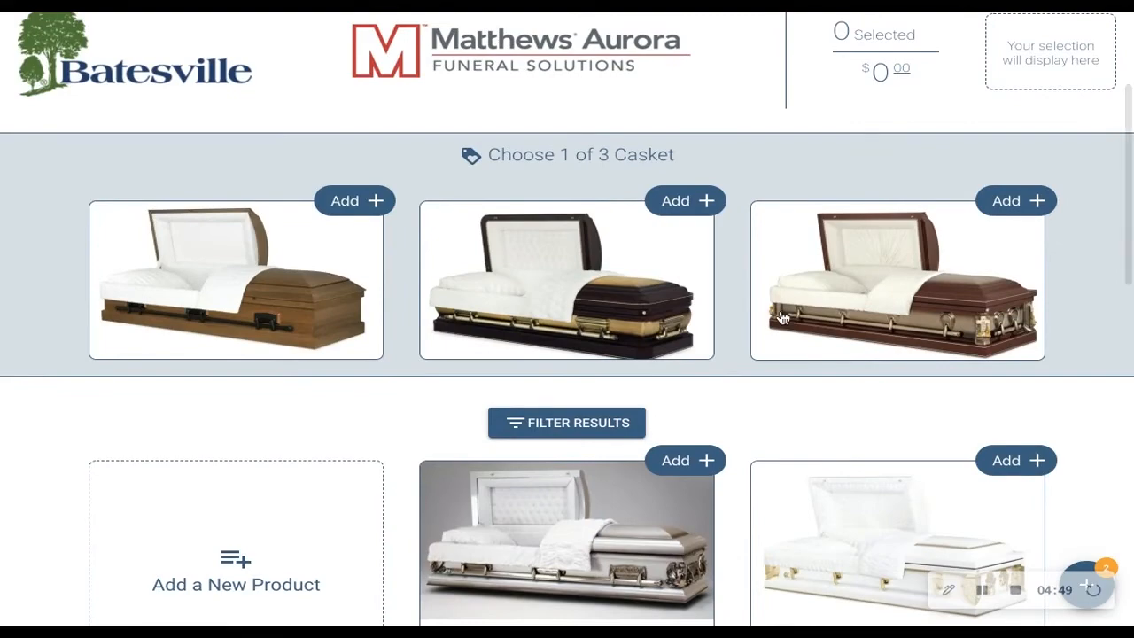
pyautogui.scroll(-4, 782, 317)
pyautogui.scroll(6, 782, 317)
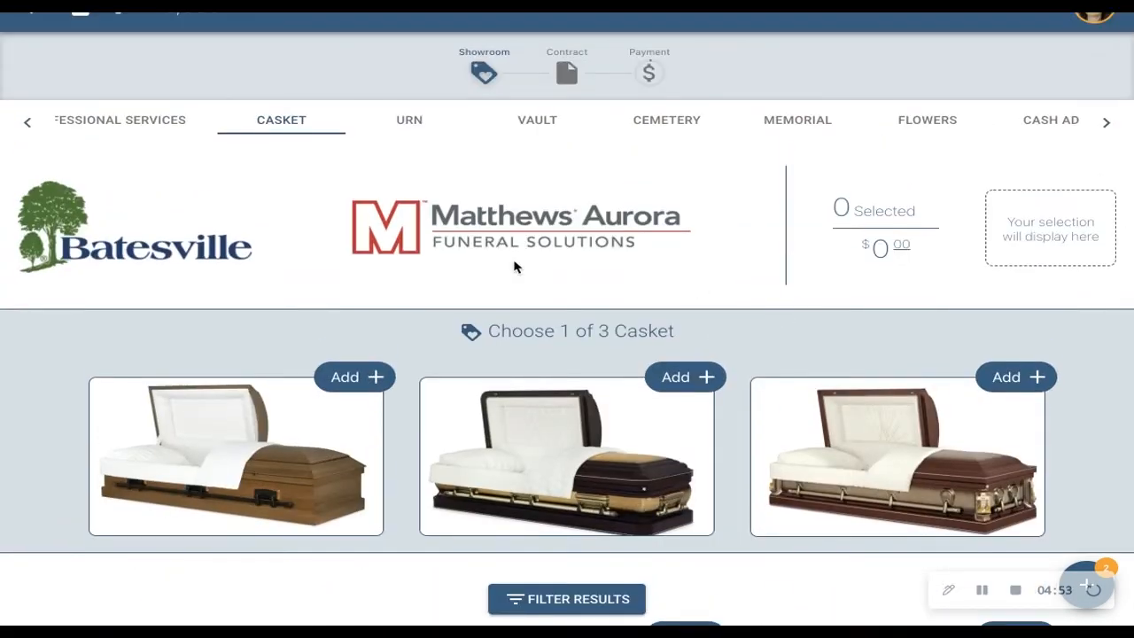
pyautogui.scroll(-1, 319, 288)
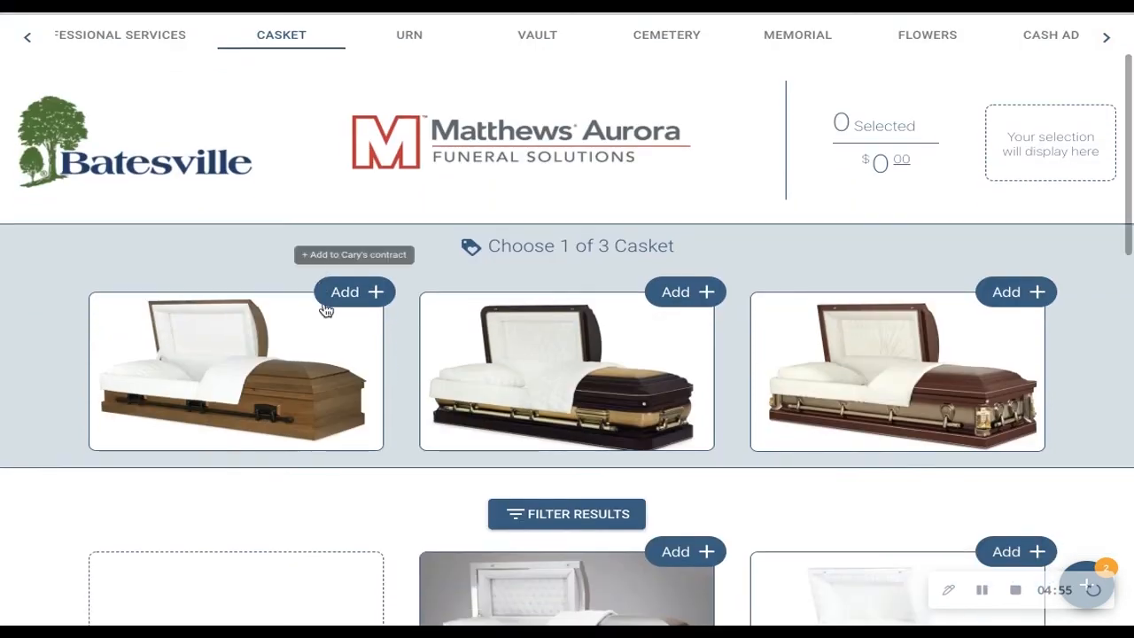
pyautogui.scroll(-1, 345, 498)
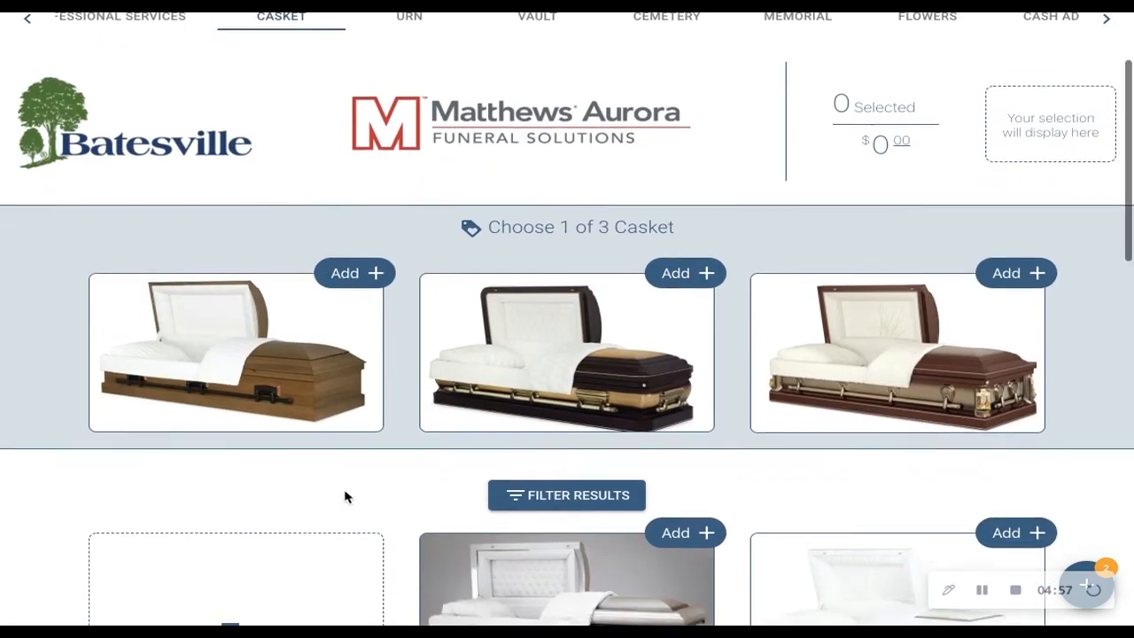
pyautogui.scroll(-1, 346, 497)
# - Filter the casket list to 18 Gauge Steel models with a blue interior
pyautogui.click(532, 415)
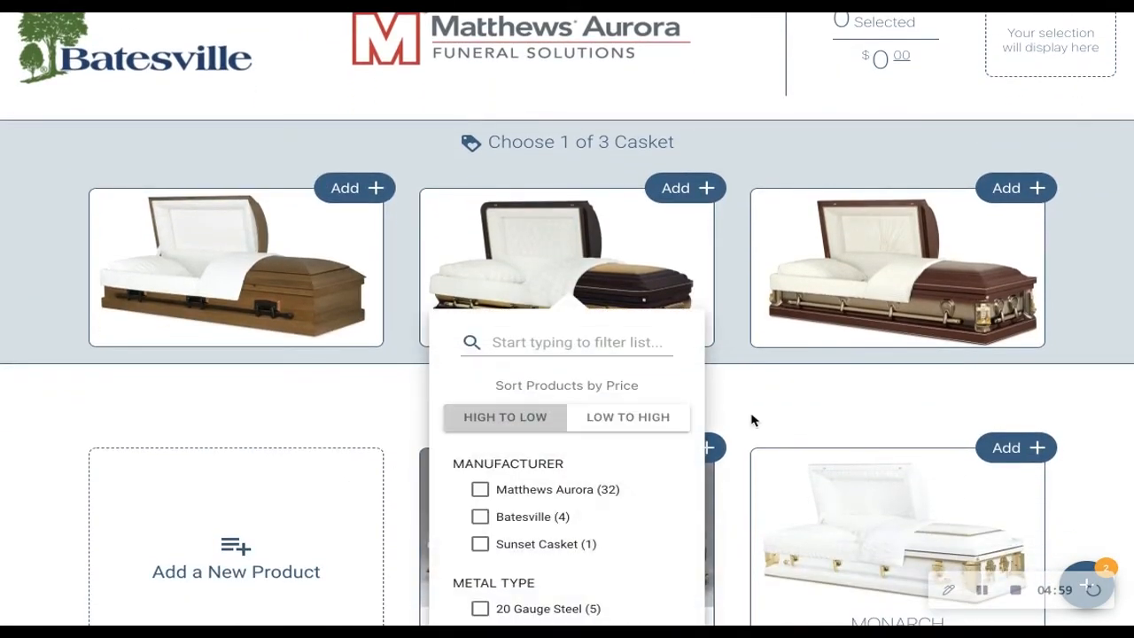
pyautogui.scroll(-3, 751, 420)
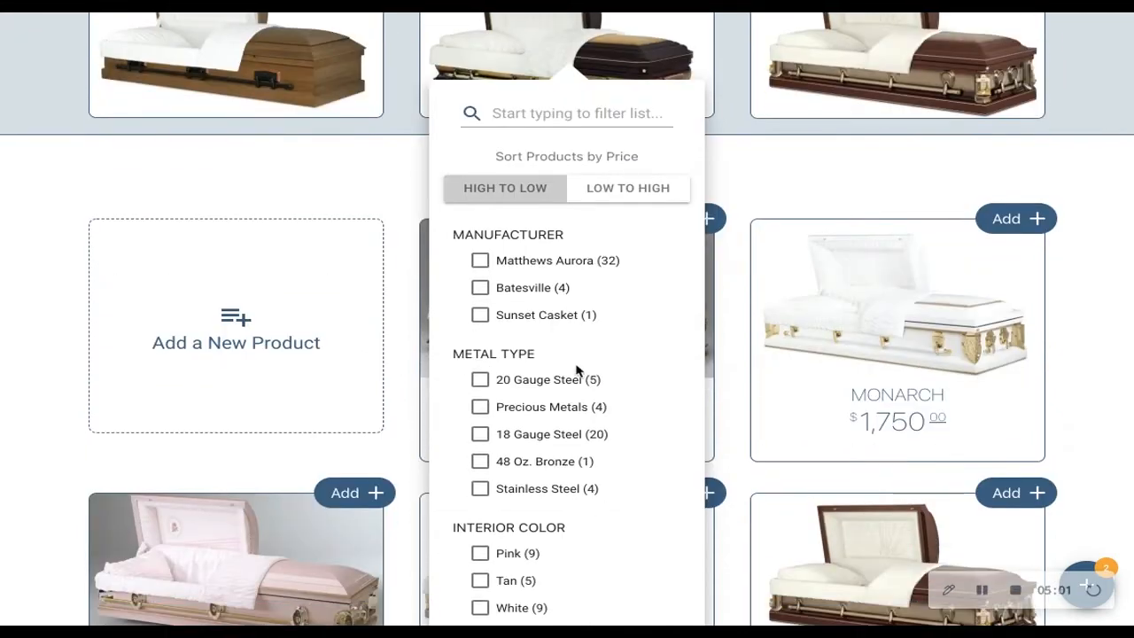
pyautogui.scroll(-3, 576, 370)
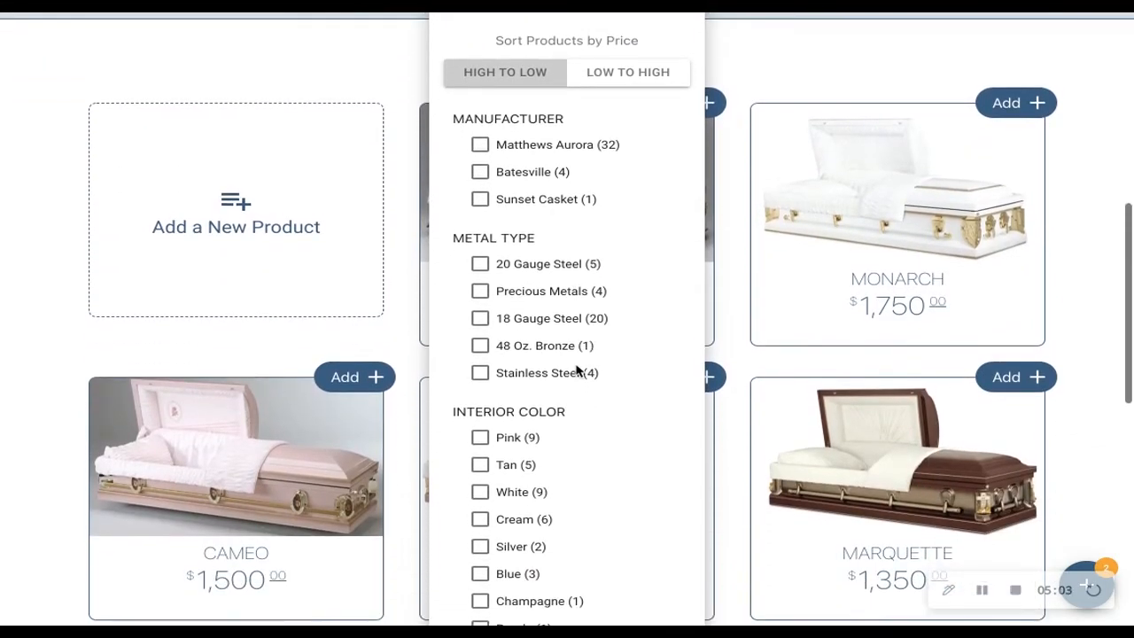
pyautogui.scroll(-2, 576, 370)
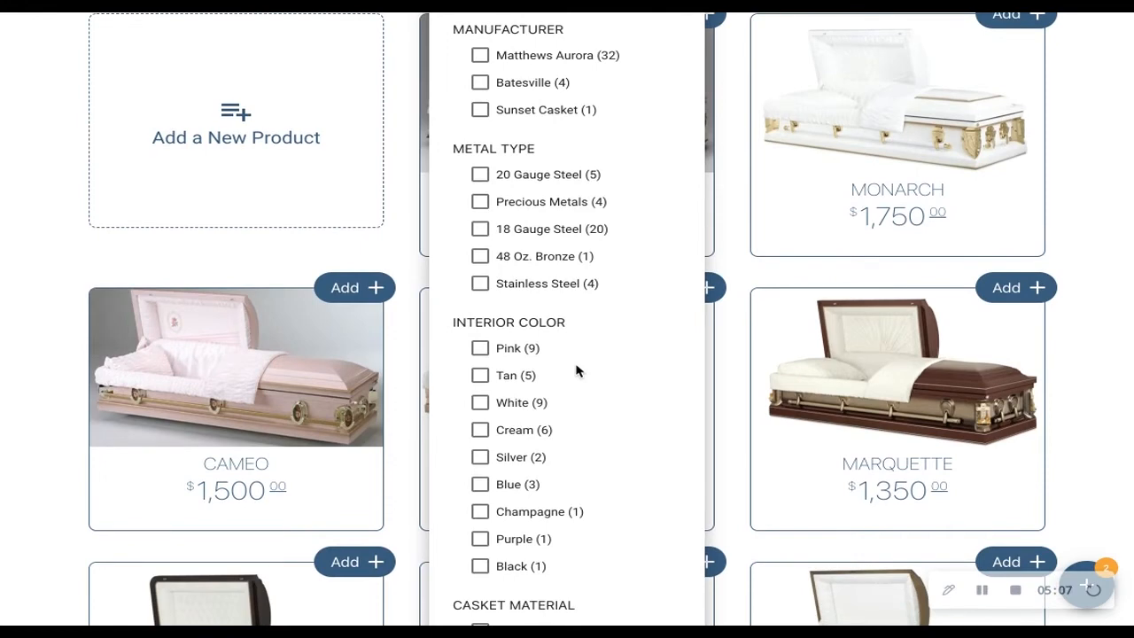
pyautogui.scroll(-2, 576, 371)
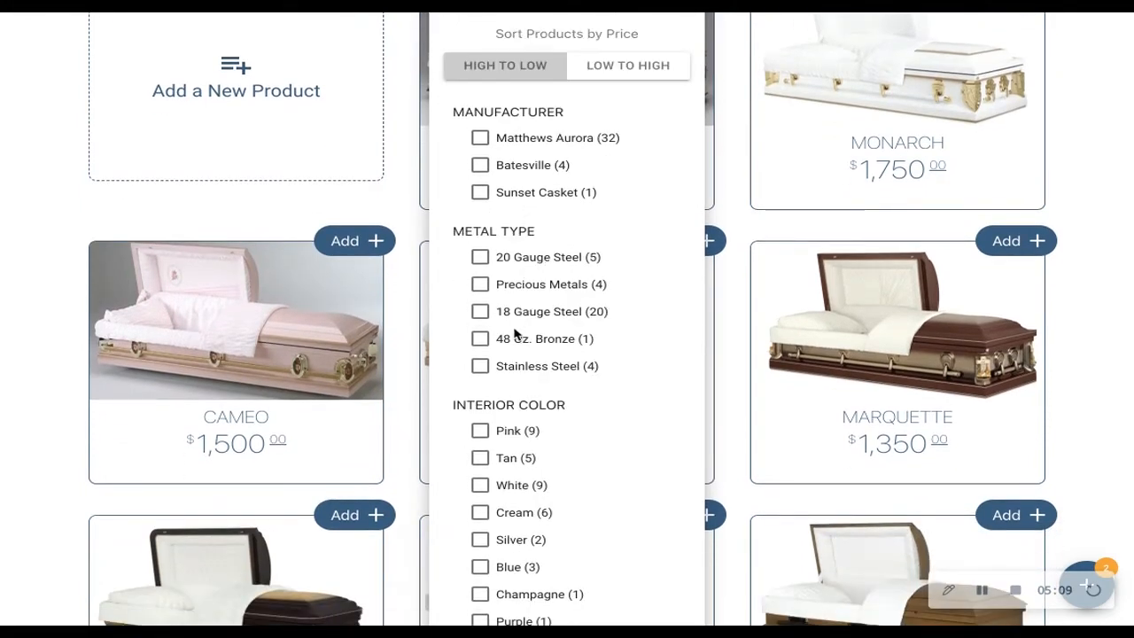
pyautogui.click(481, 312)
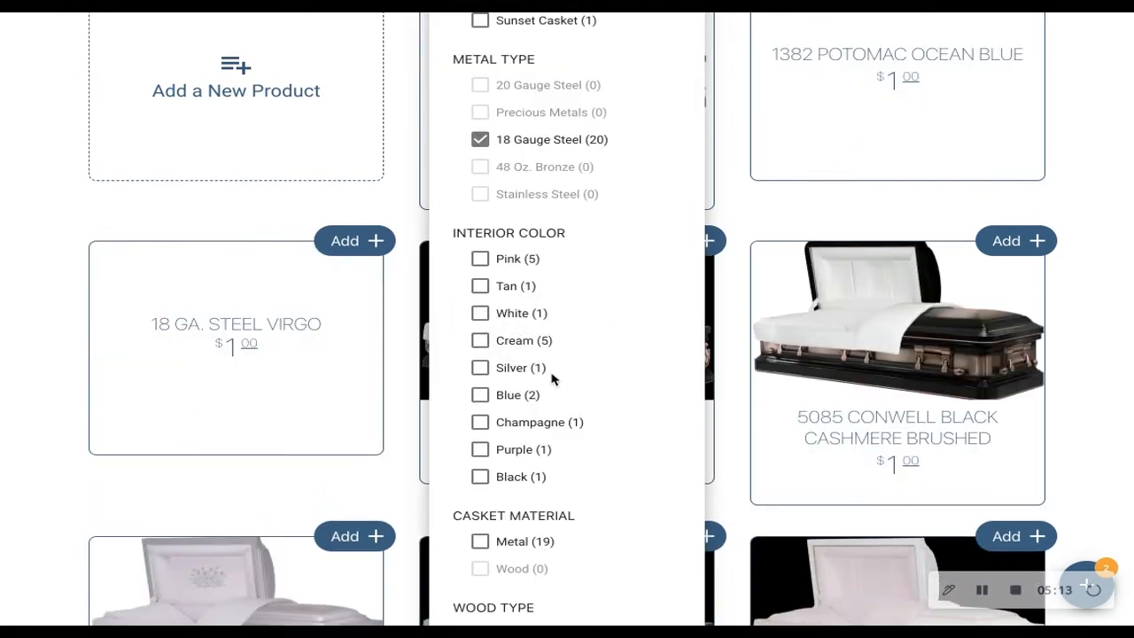
pyautogui.click(481, 396)
pyautogui.click(851, 329)
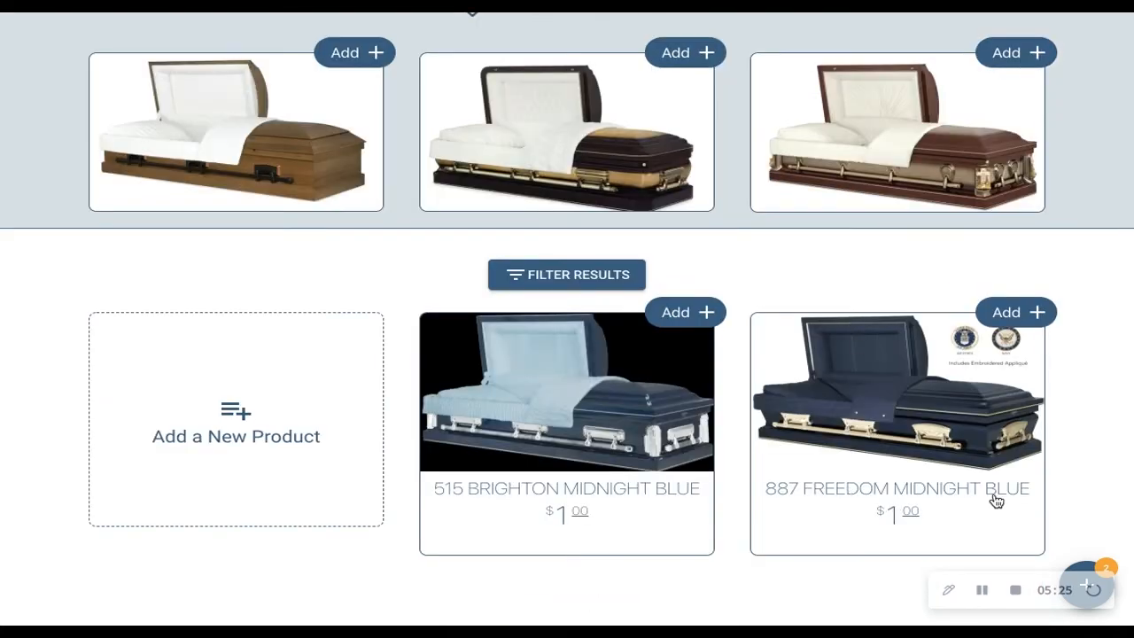
# - Add the 515 Brighton Midnight Blue casket to the contract
pyautogui.scroll(-1, 997, 501)
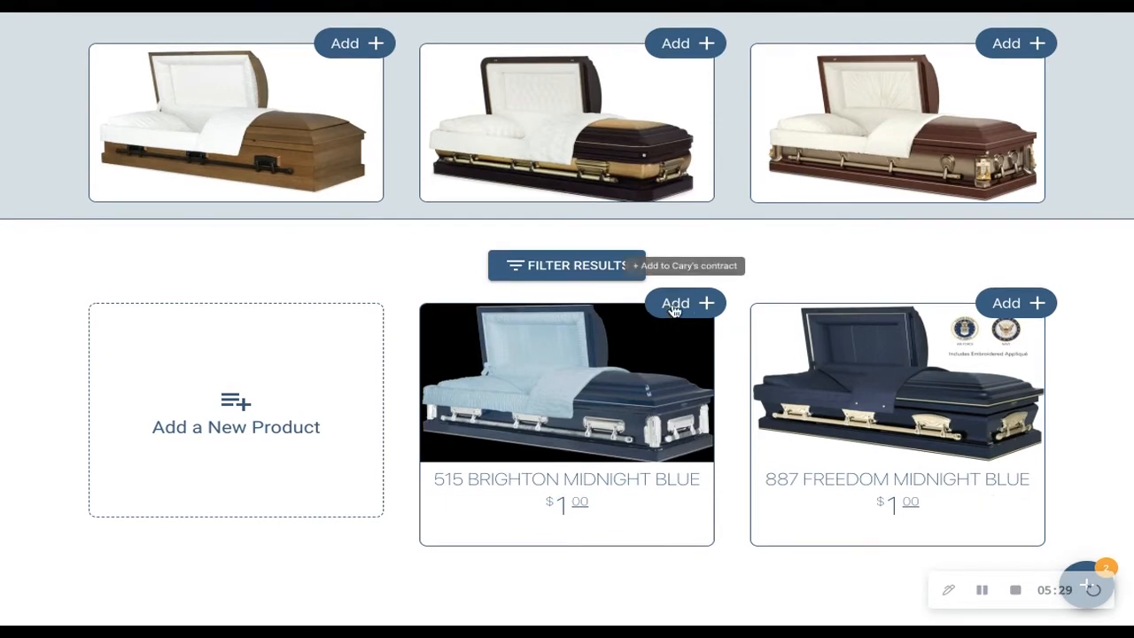
pyautogui.click(675, 305)
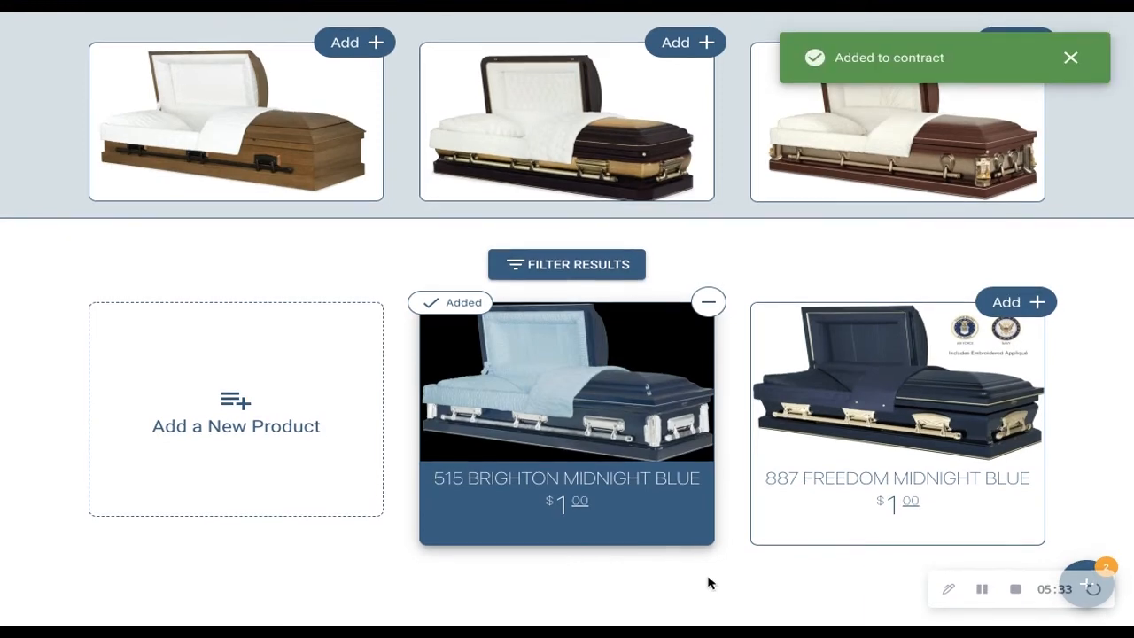
pyautogui.scroll(5, 767, 311)
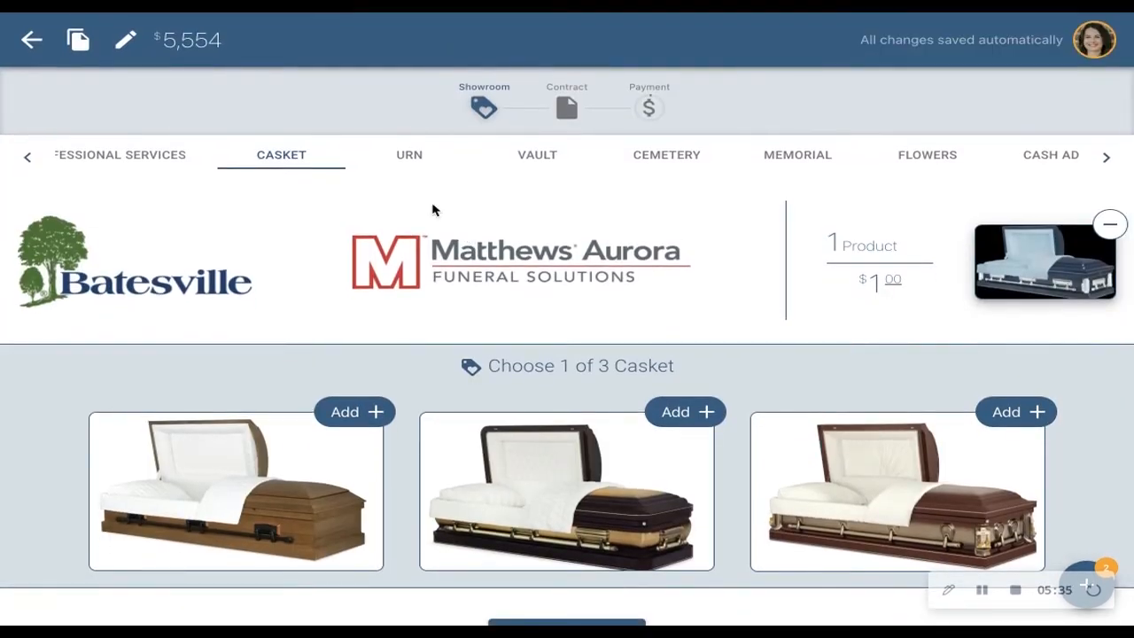
# - Add the A531 Adult Round Simplicity Bronze urn to the contract and view its product details
pyautogui.click(410, 157)
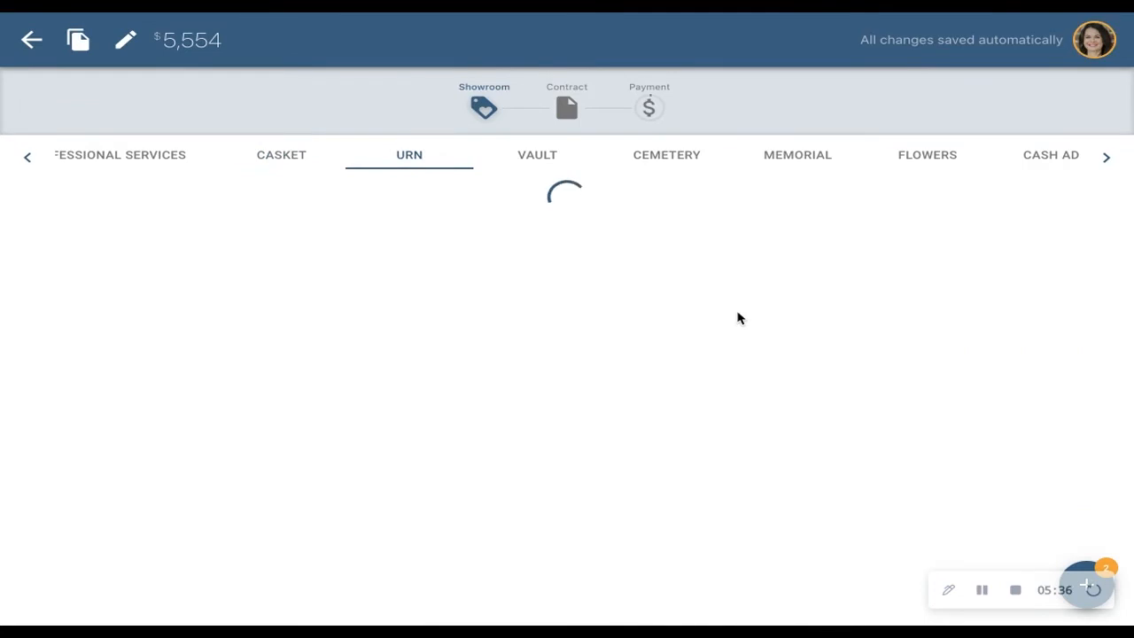
pyautogui.scroll(-3, 738, 317)
pyautogui.scroll(-2, 738, 317)
pyautogui.scroll(1, 738, 317)
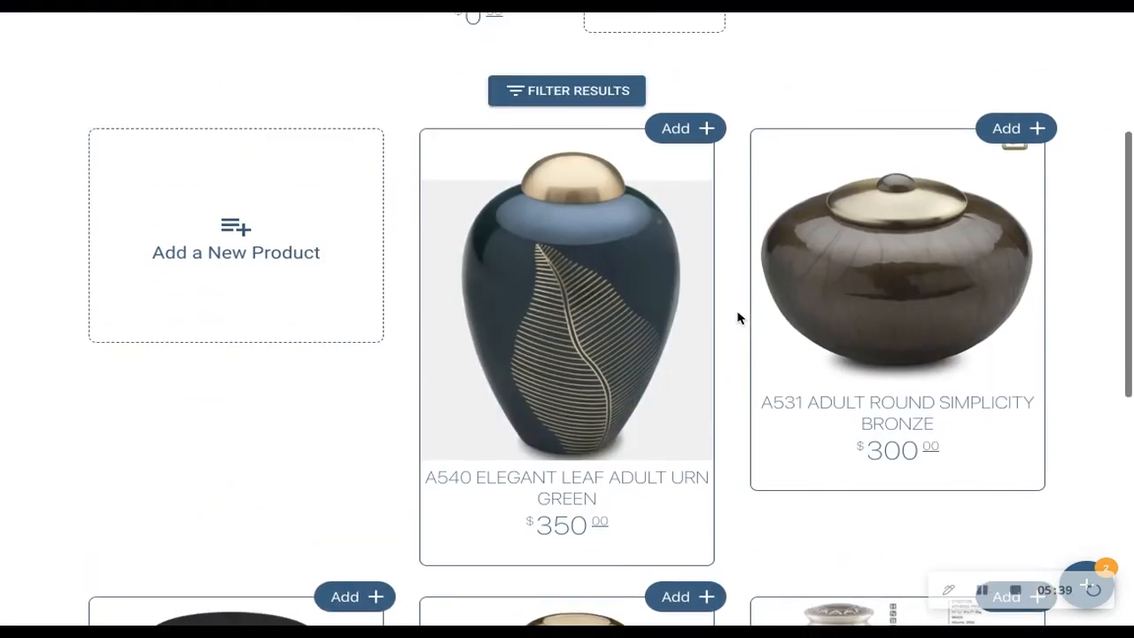
pyautogui.click(1025, 132)
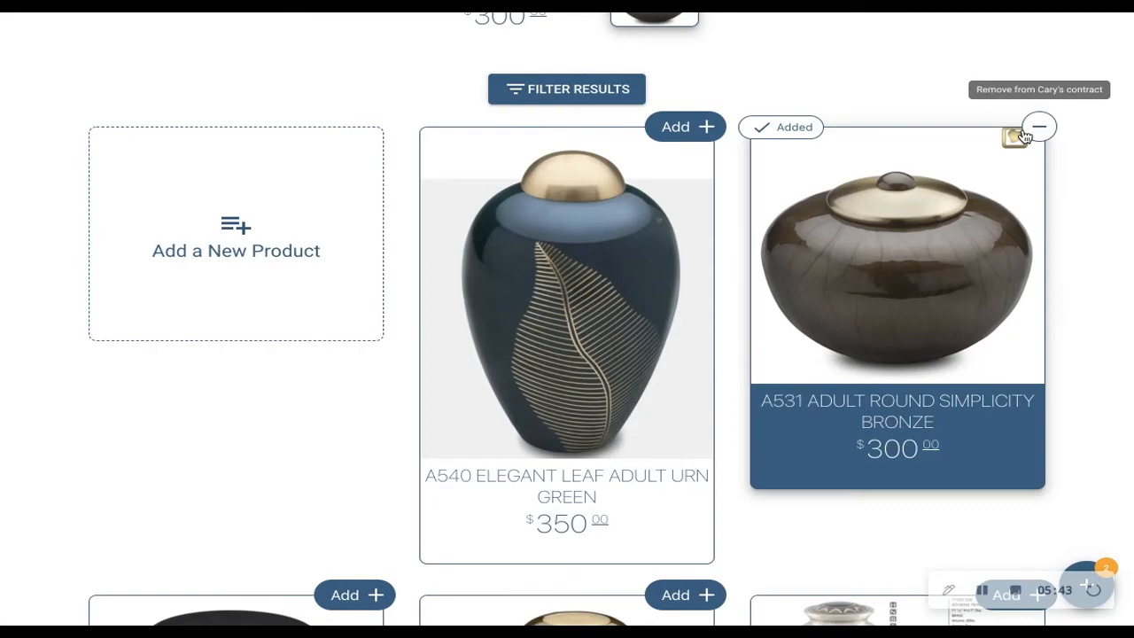
pyautogui.click(893, 417)
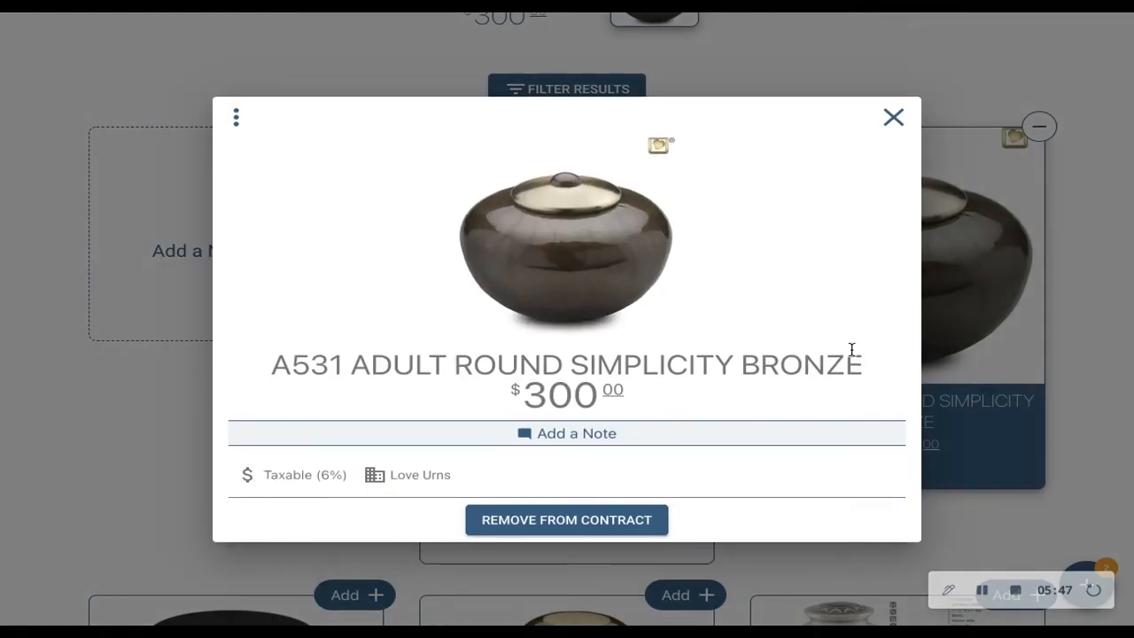
pyautogui.click(893, 117)
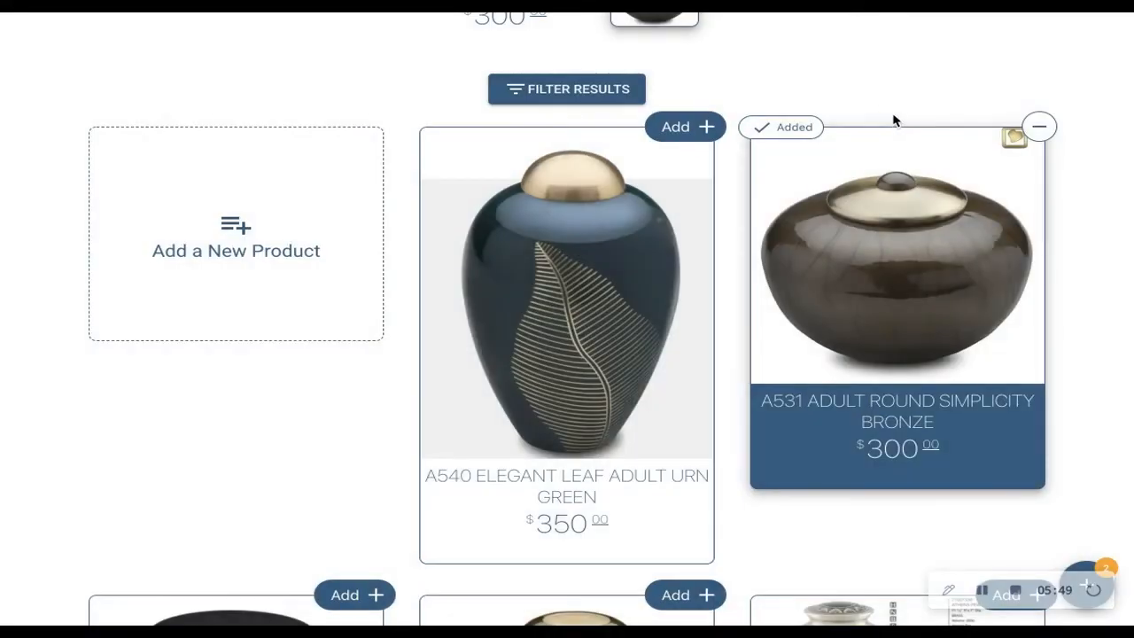
# - Add the White Venetian Vault to the contract
pyautogui.scroll(3, 891, 110)
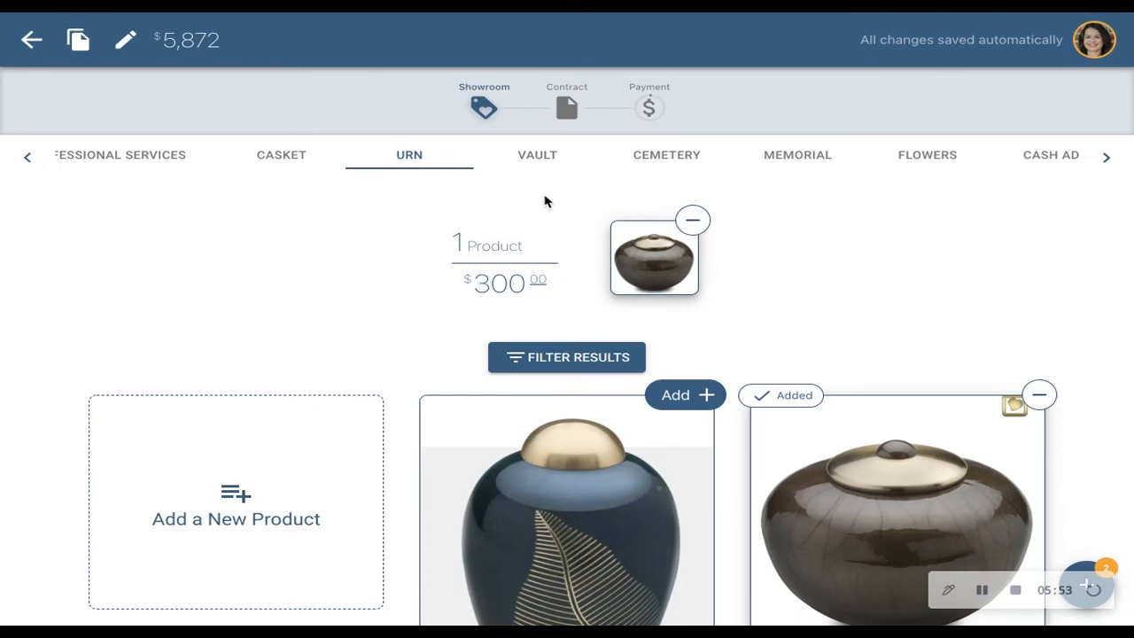
pyautogui.click(538, 156)
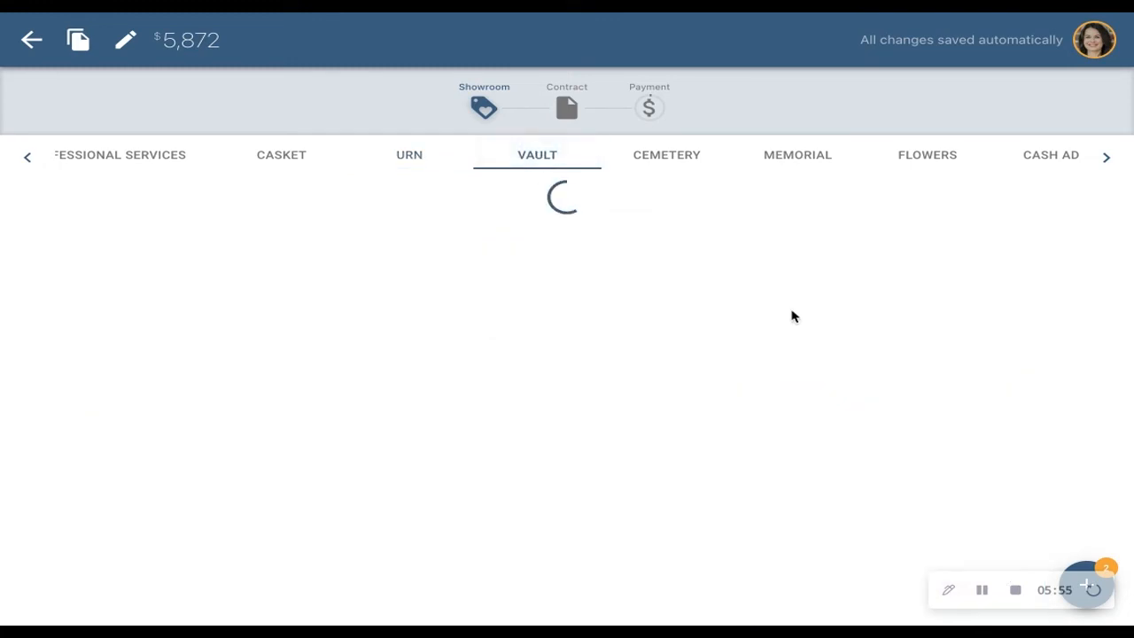
pyautogui.scroll(-2, 883, 322)
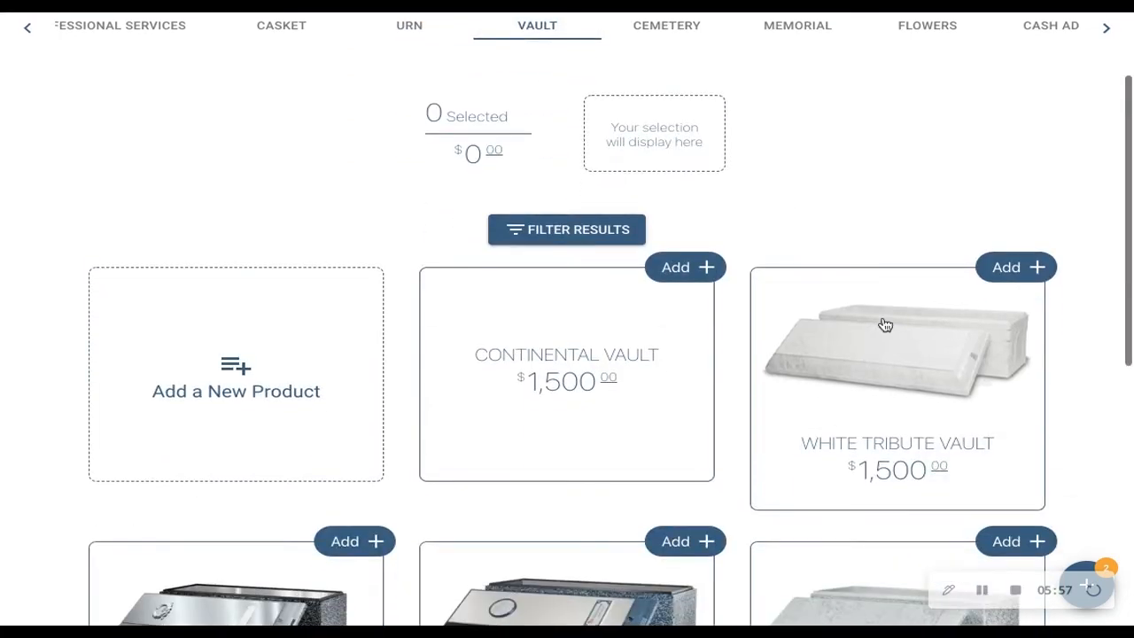
pyautogui.scroll(-4, 884, 324)
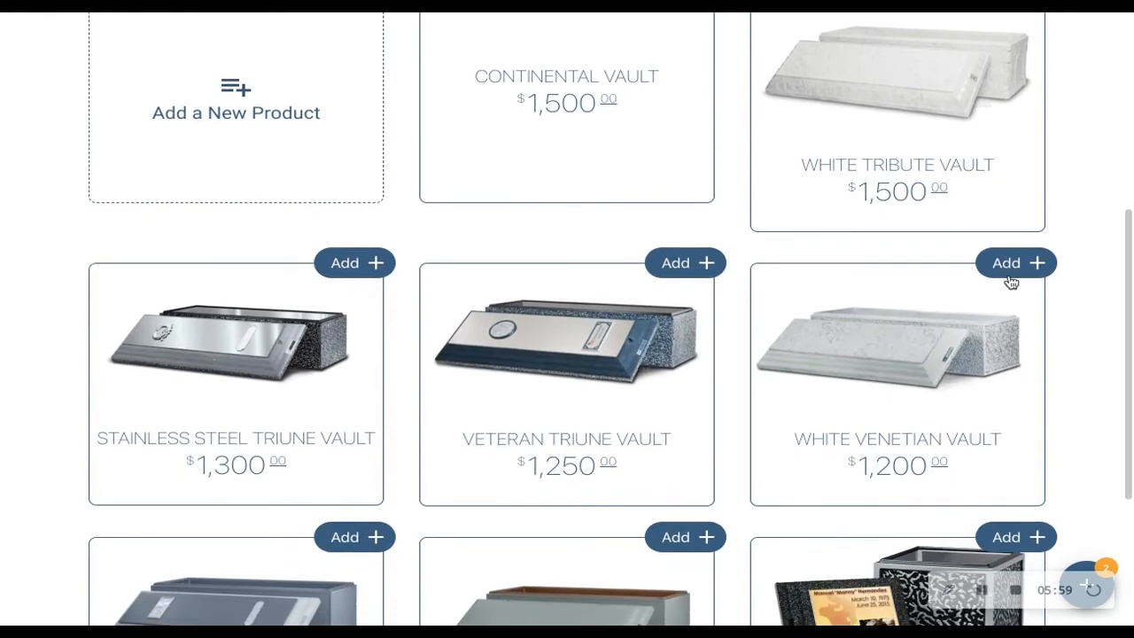
pyautogui.click(1013, 266)
# - Look over the cemetery products available for the contract
pyautogui.click(684, 161)
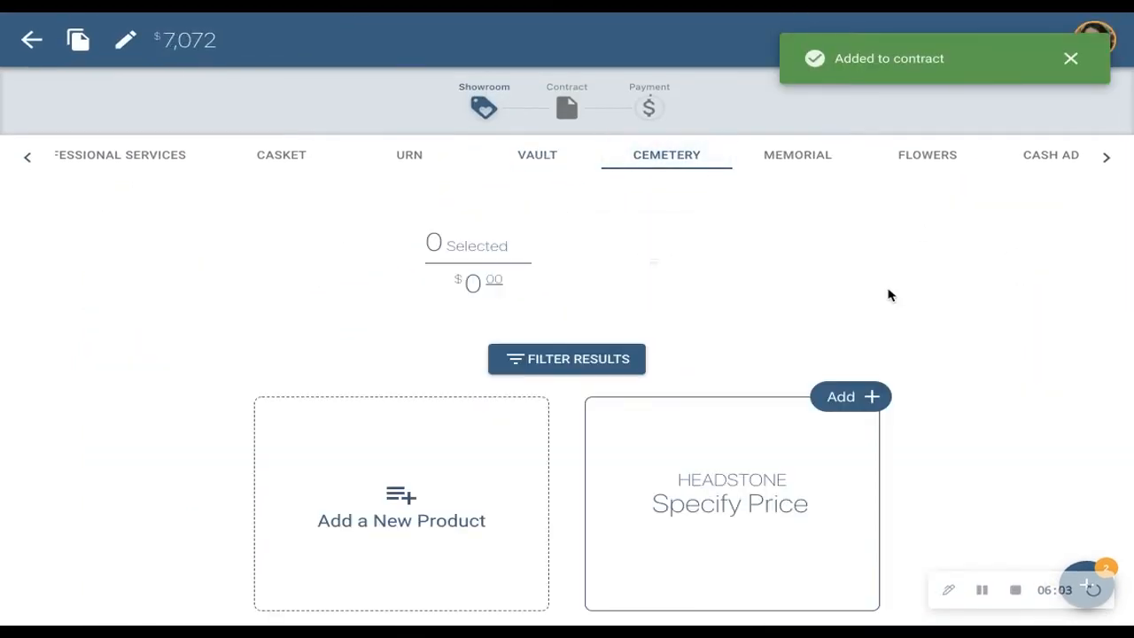
pyautogui.scroll(-2, 891, 295)
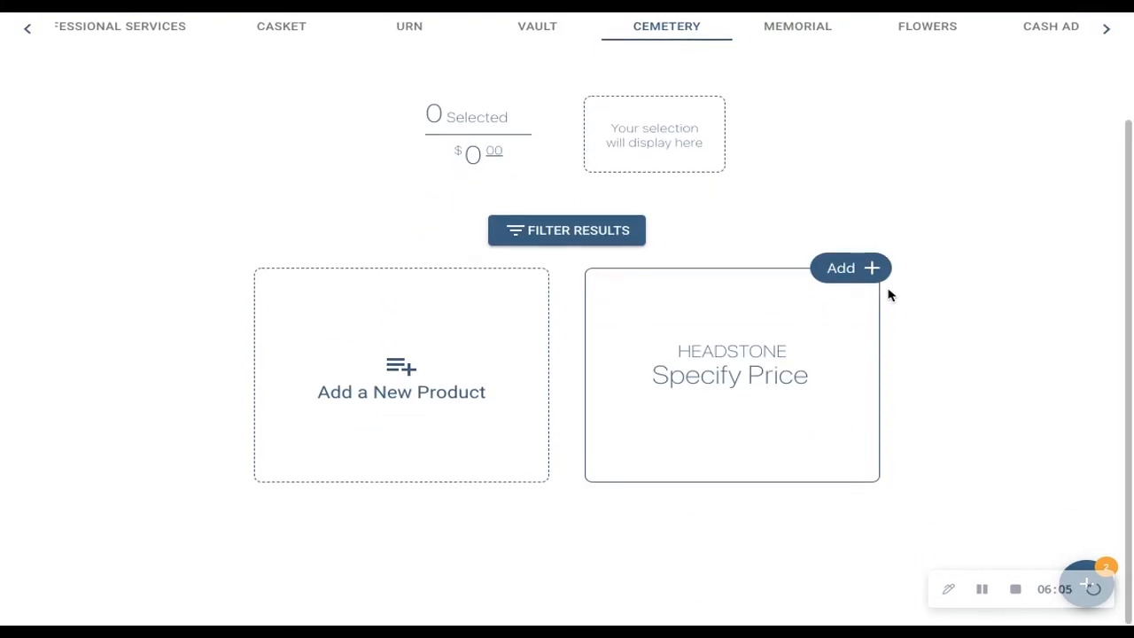
pyautogui.scroll(2, 891, 295)
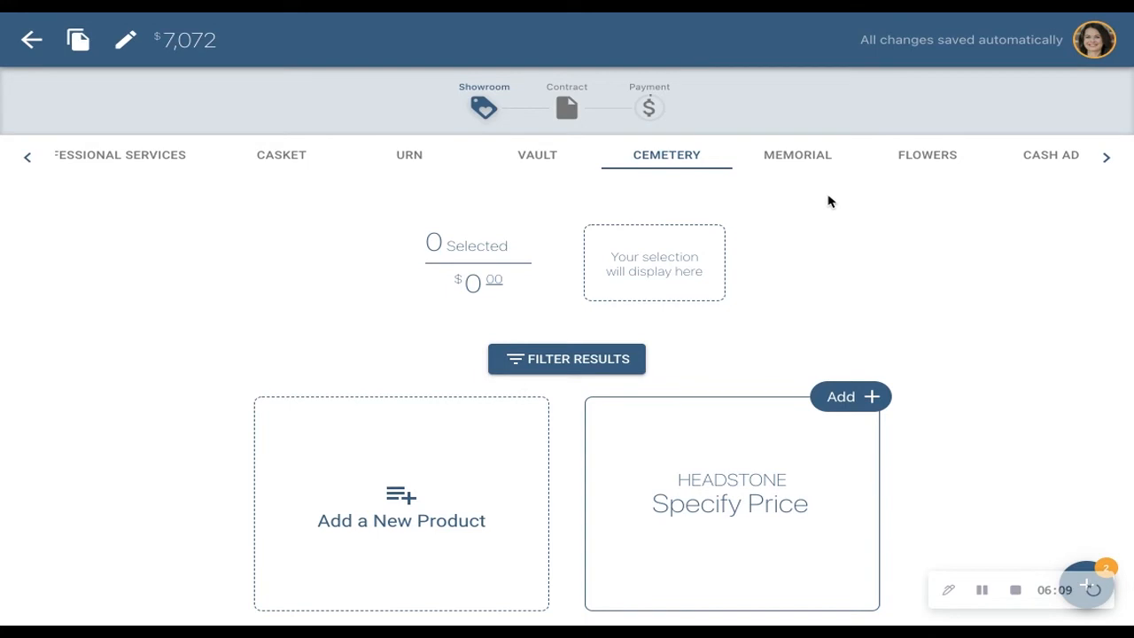
# - Add the set of 20 thank you cards from the memorial products to the contract
pyautogui.click(810, 155)
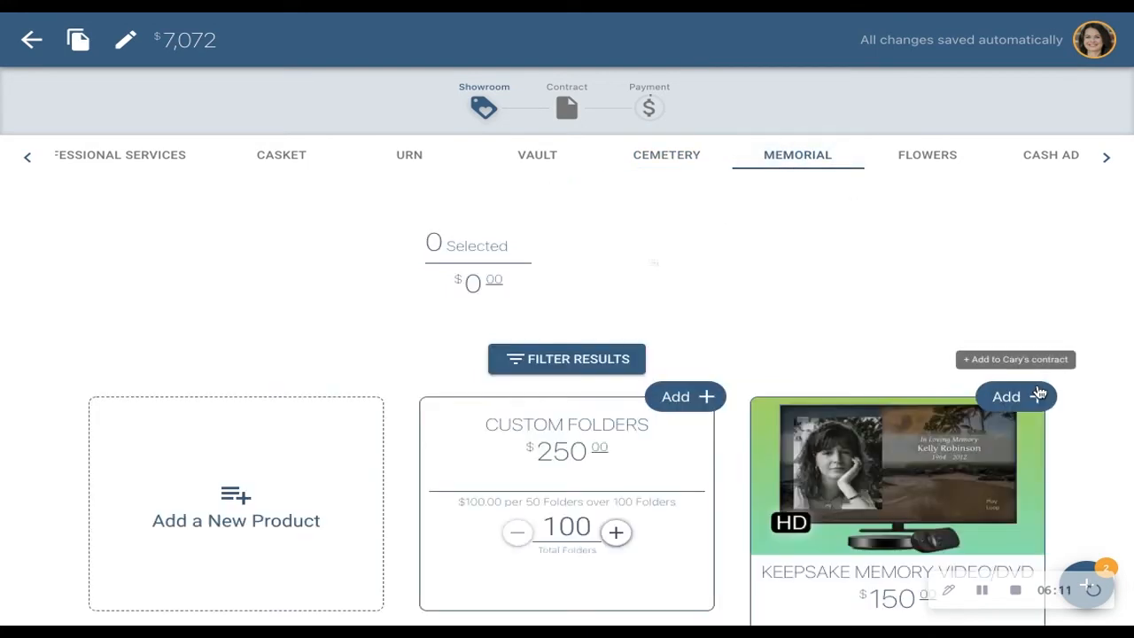
pyautogui.scroll(-3, 994, 335)
pyautogui.scroll(-3, 994, 335)
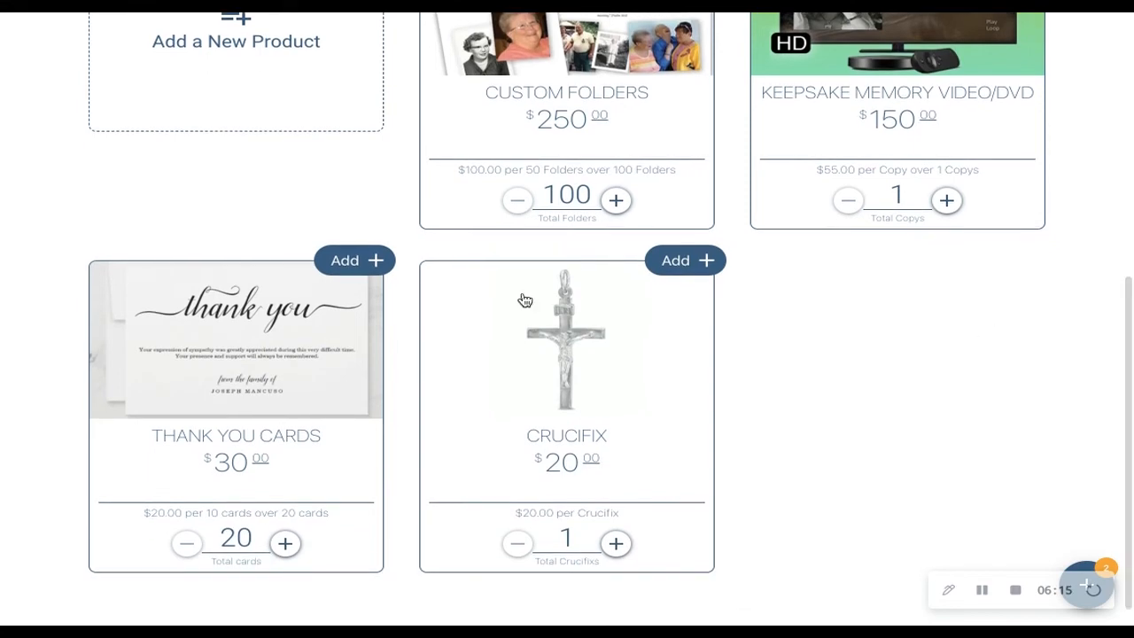
pyautogui.click(352, 260)
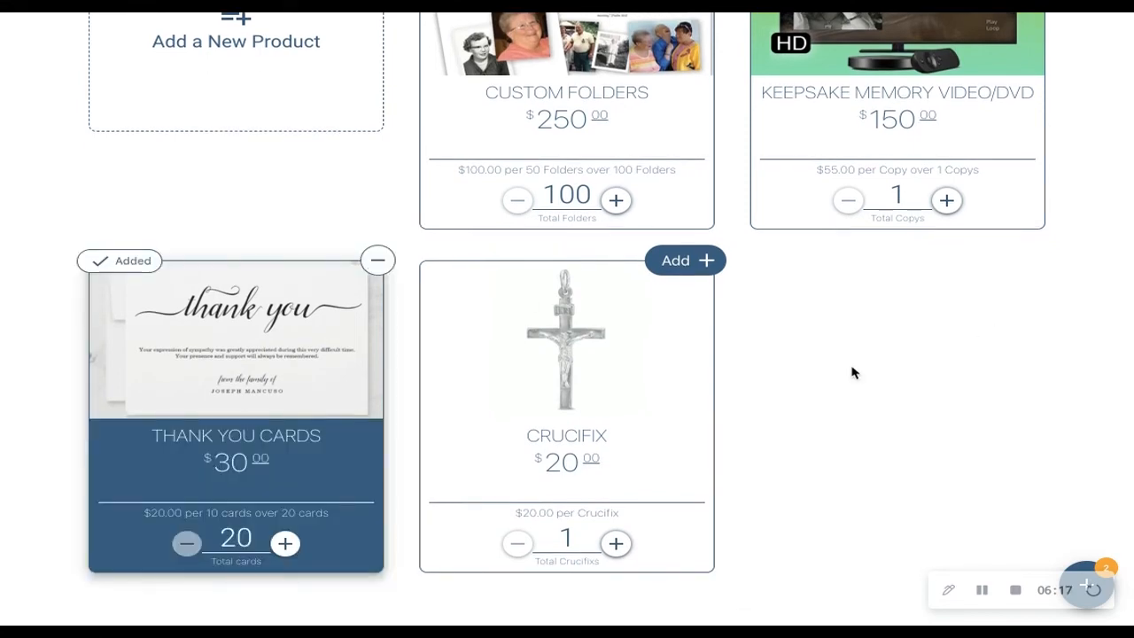
pyautogui.scroll(4, 855, 373)
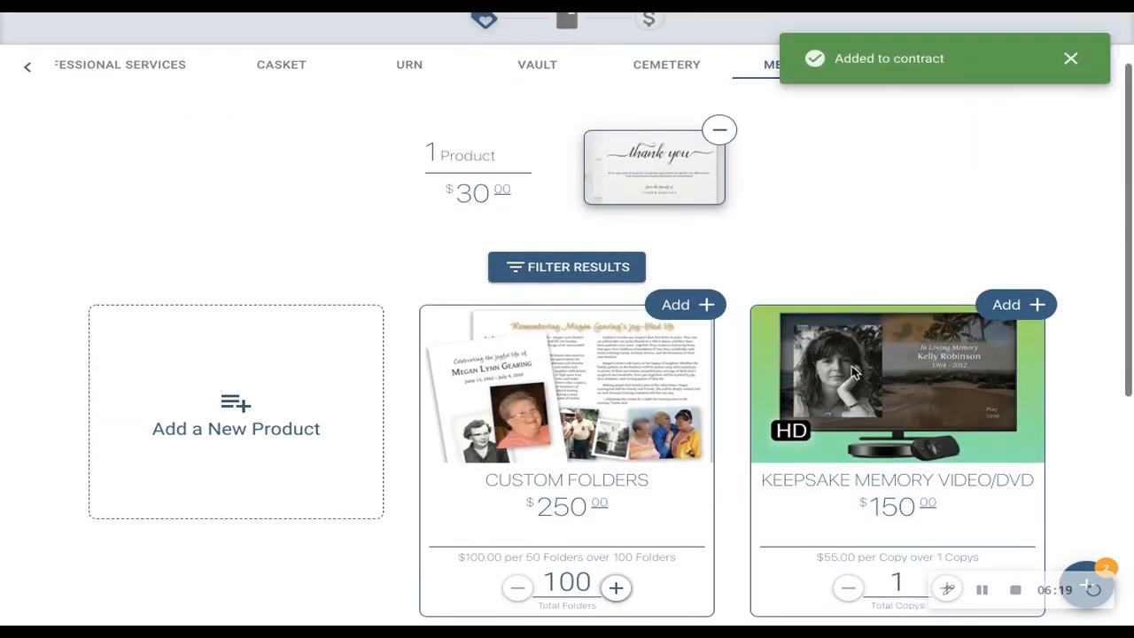
pyautogui.scroll(-1, 799, 225)
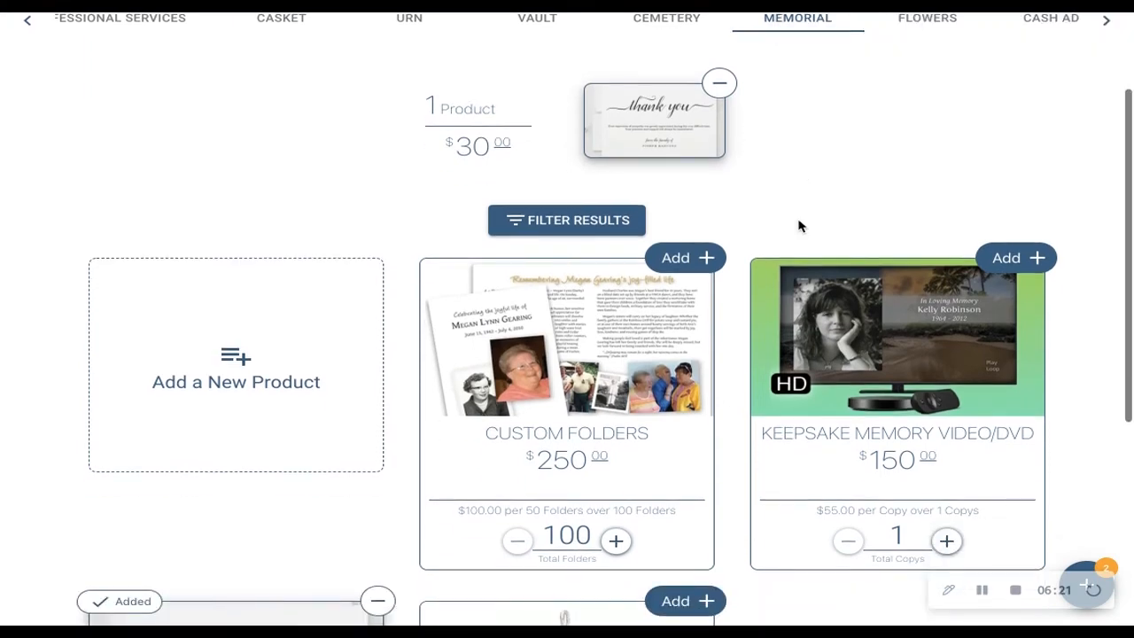
pyautogui.scroll(2, 799, 225)
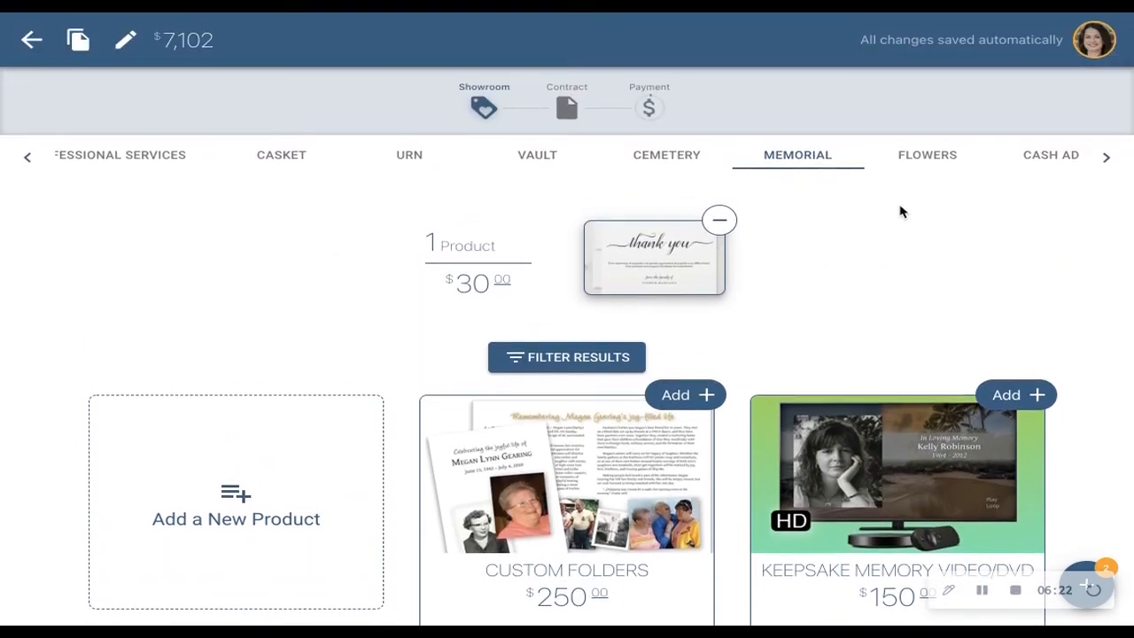
# - Review the flower options and the cash advance items, including the certified death certificate and dove release
pyautogui.click(931, 155)
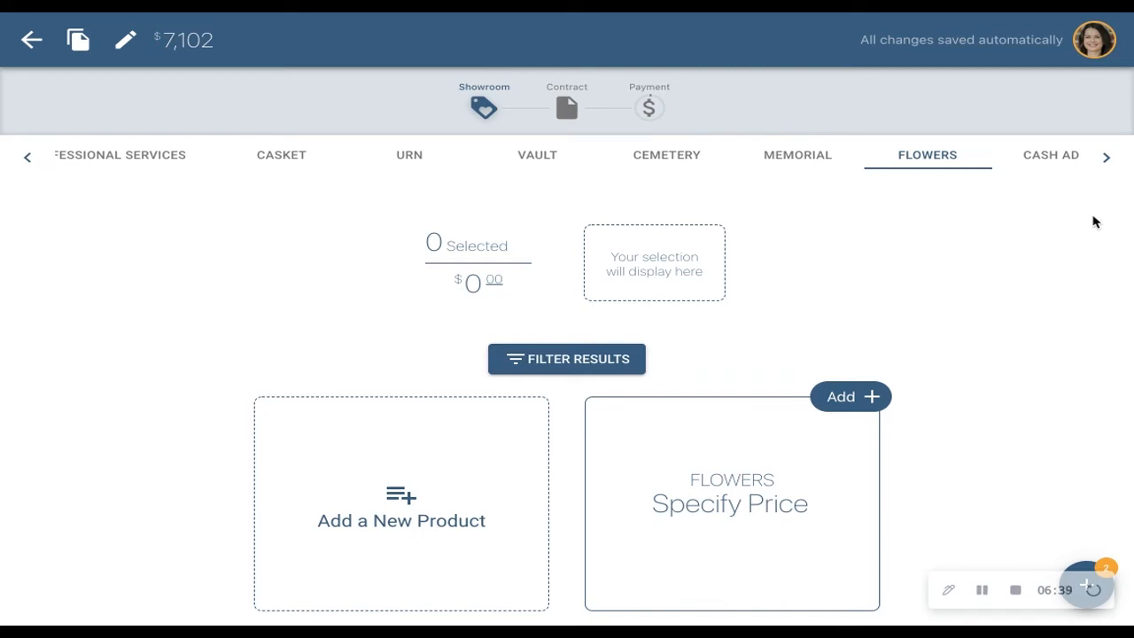
pyautogui.click(1051, 158)
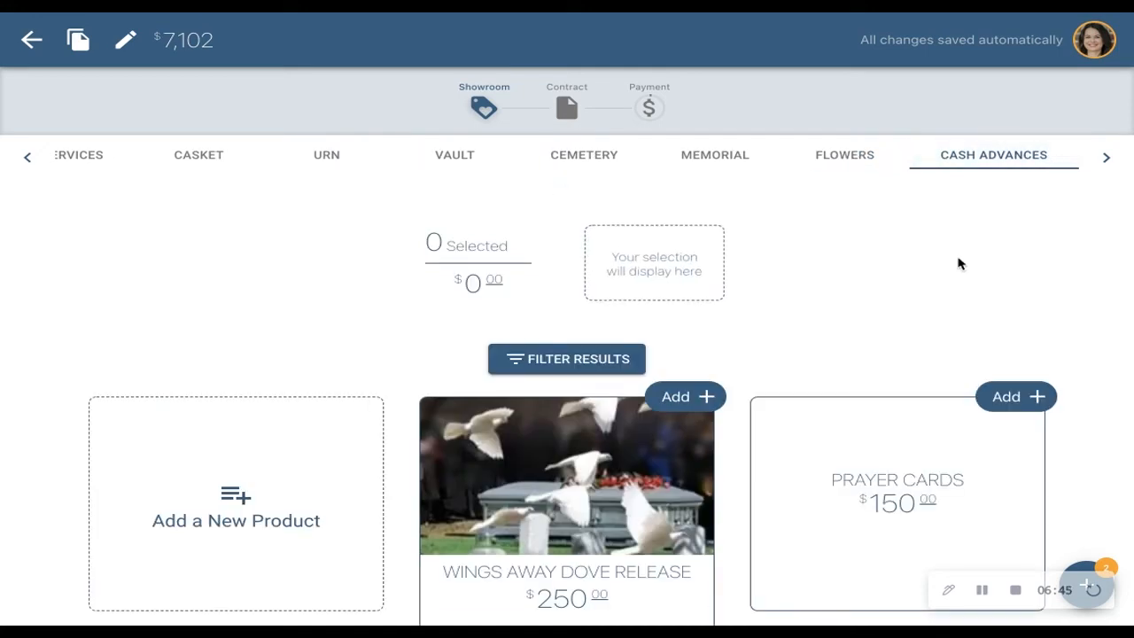
pyautogui.scroll(-3, 960, 261)
pyautogui.scroll(-4, 960, 263)
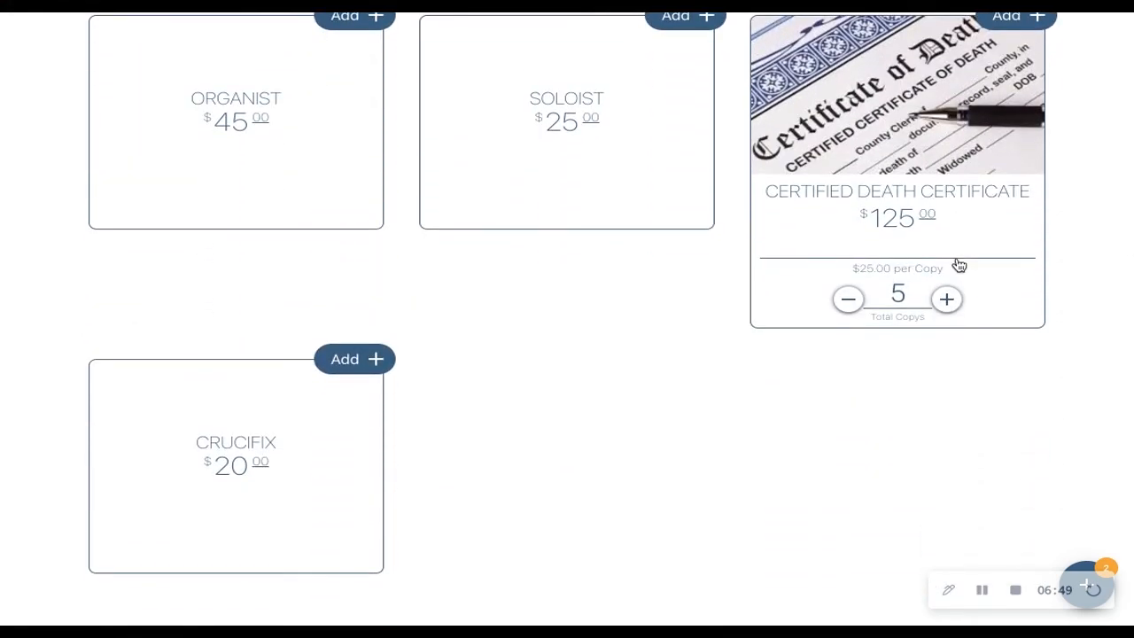
pyautogui.scroll(5, 960, 264)
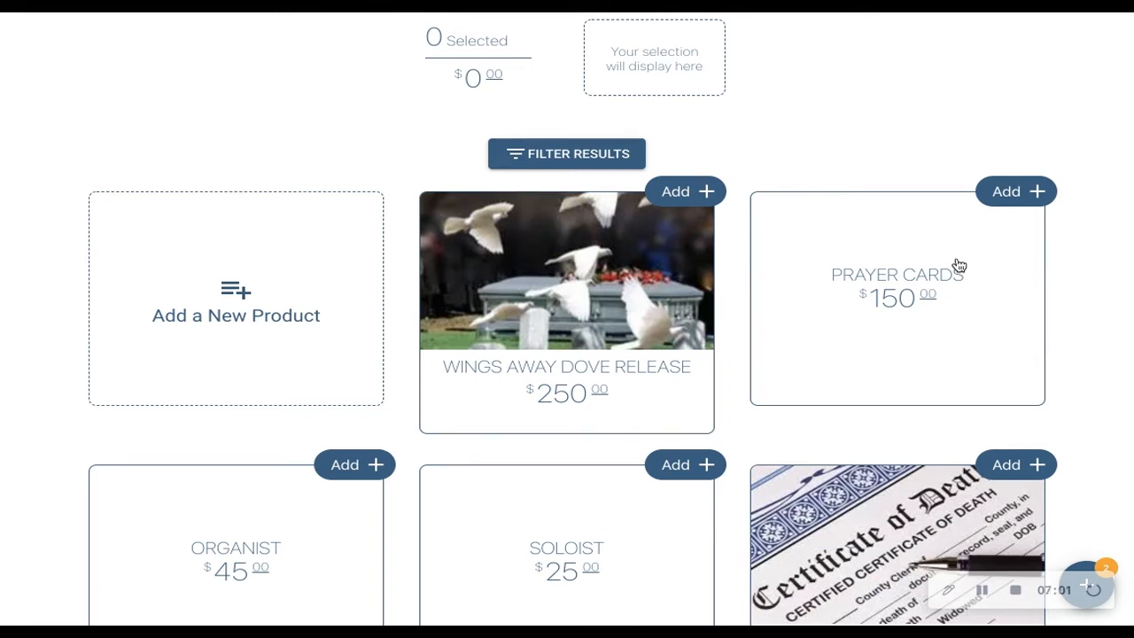
pyautogui.scroll(3, 959, 266)
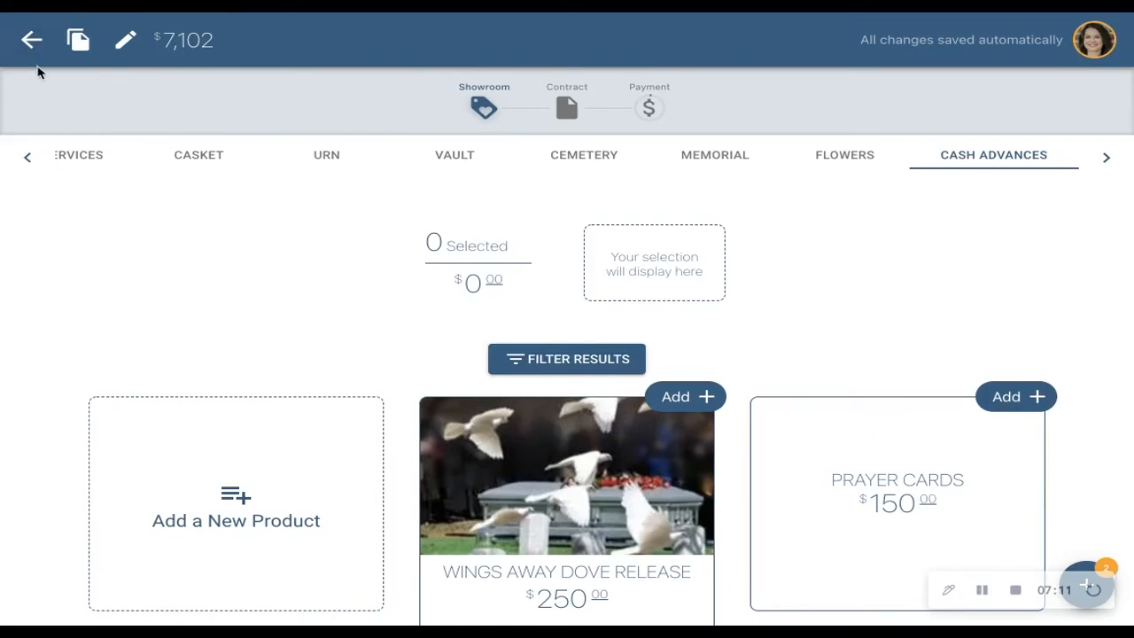
# - Leave the contract showroom and return to the dashboard to view the active case cards
pyautogui.click(32, 51)
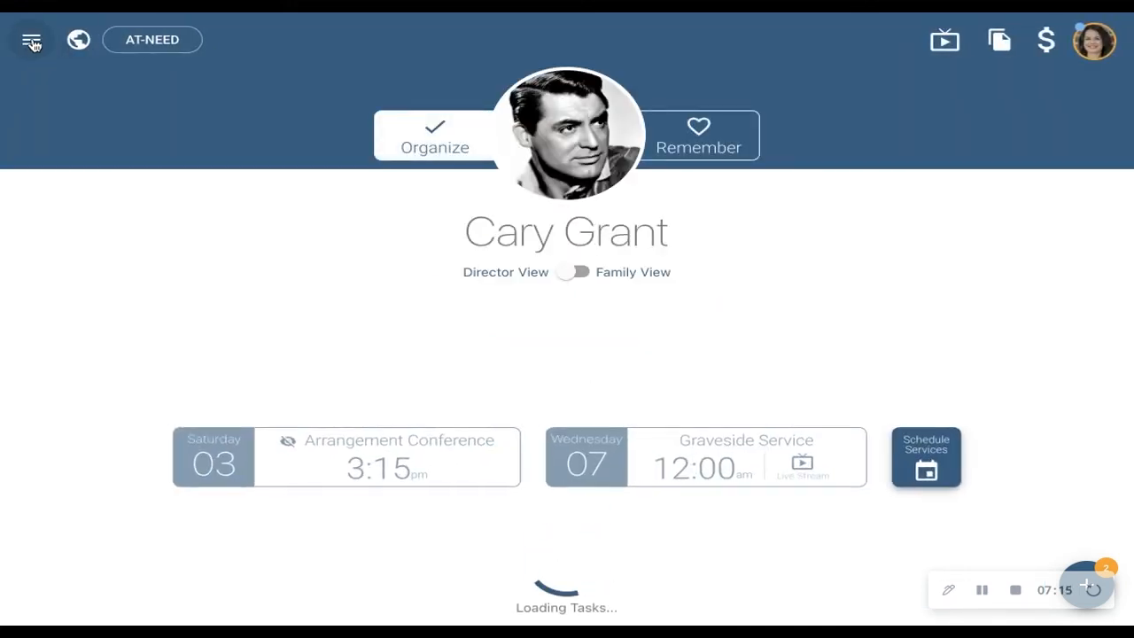
pyautogui.click(32, 46)
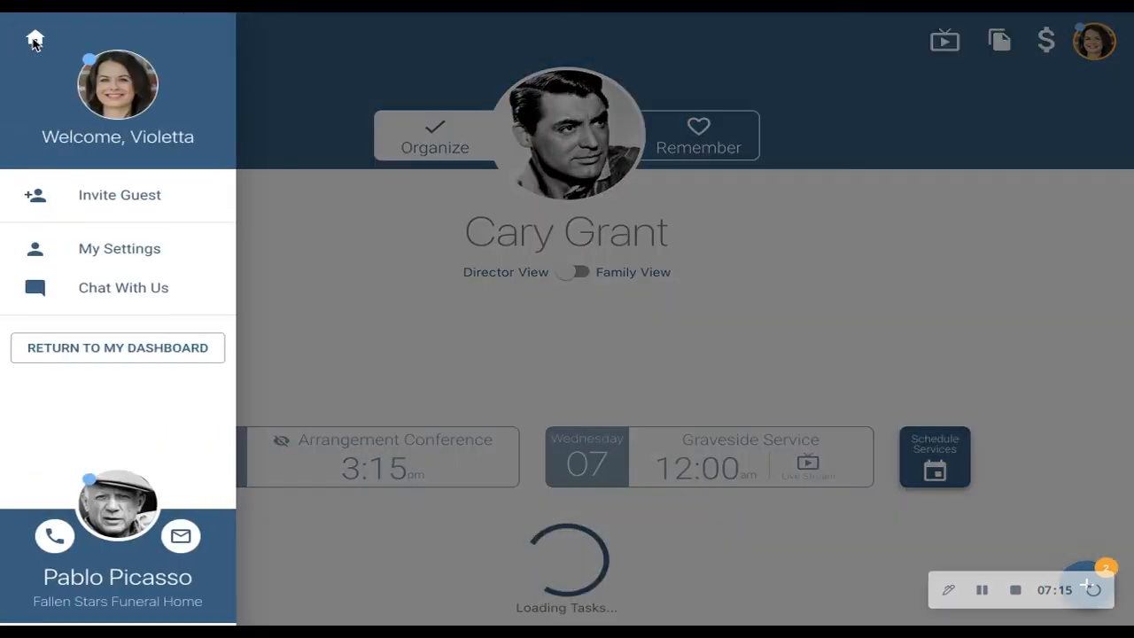
pyautogui.click(98, 349)
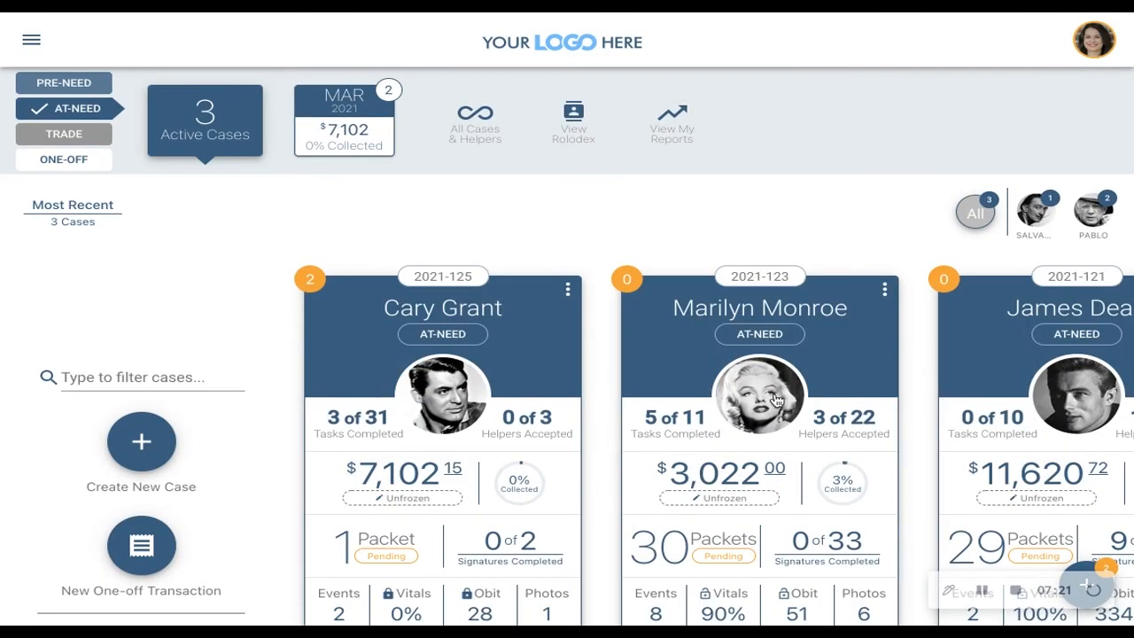
pyautogui.scroll(-2, 942, 465)
pyautogui.scroll(-3, 942, 465)
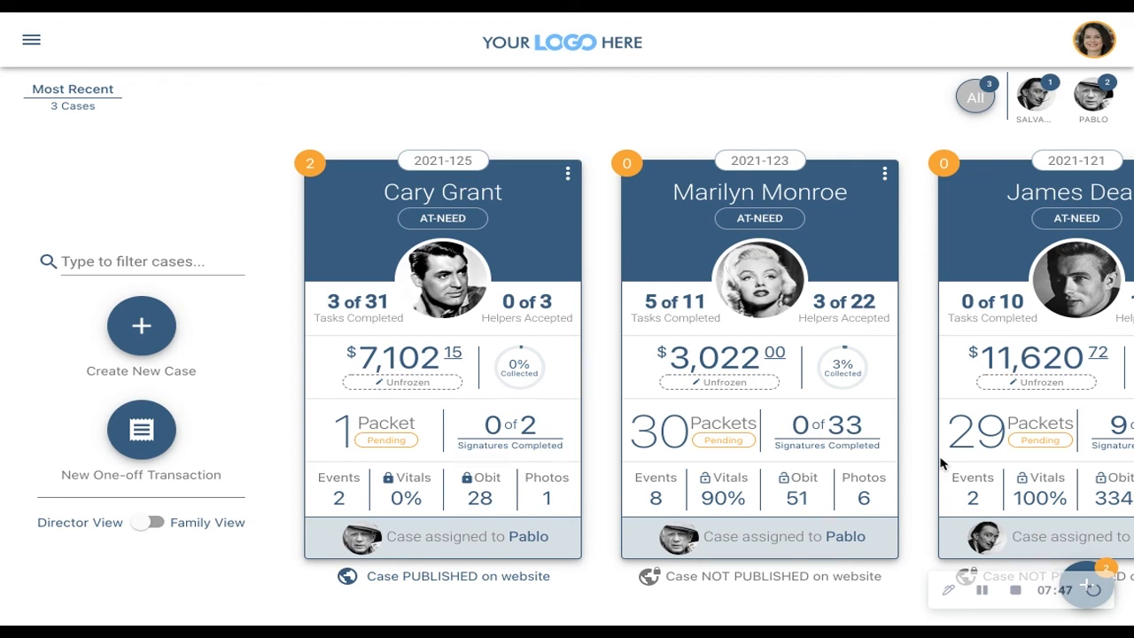
# - Look at the quick actions for creating a case, contacting support and global search, and close them
pyautogui.click(1092, 571)
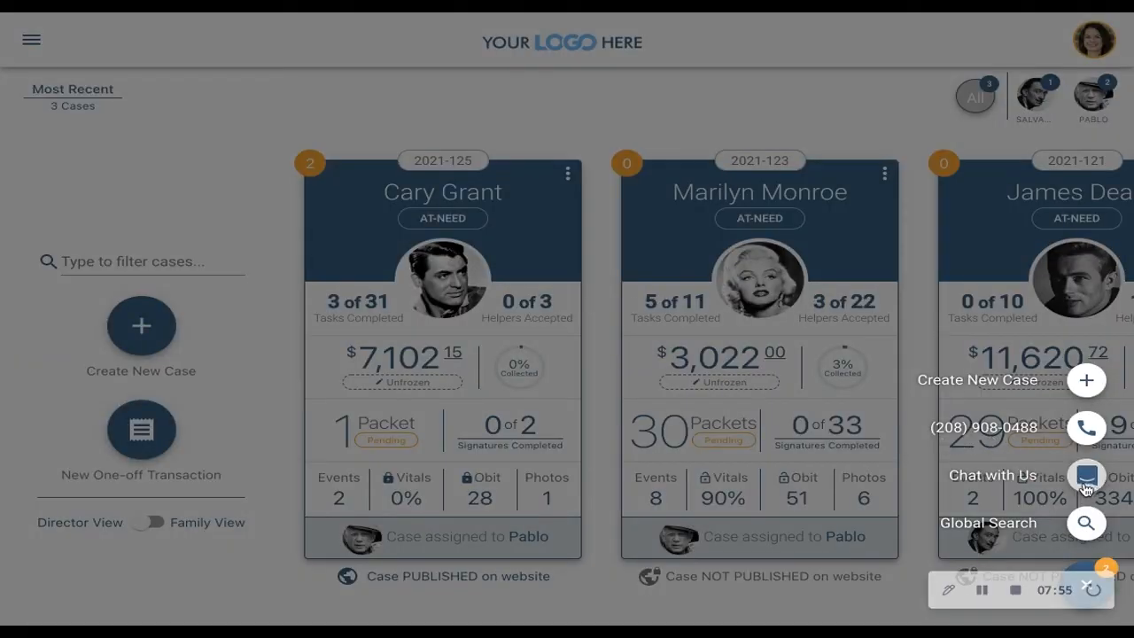
pyautogui.click(897, 594)
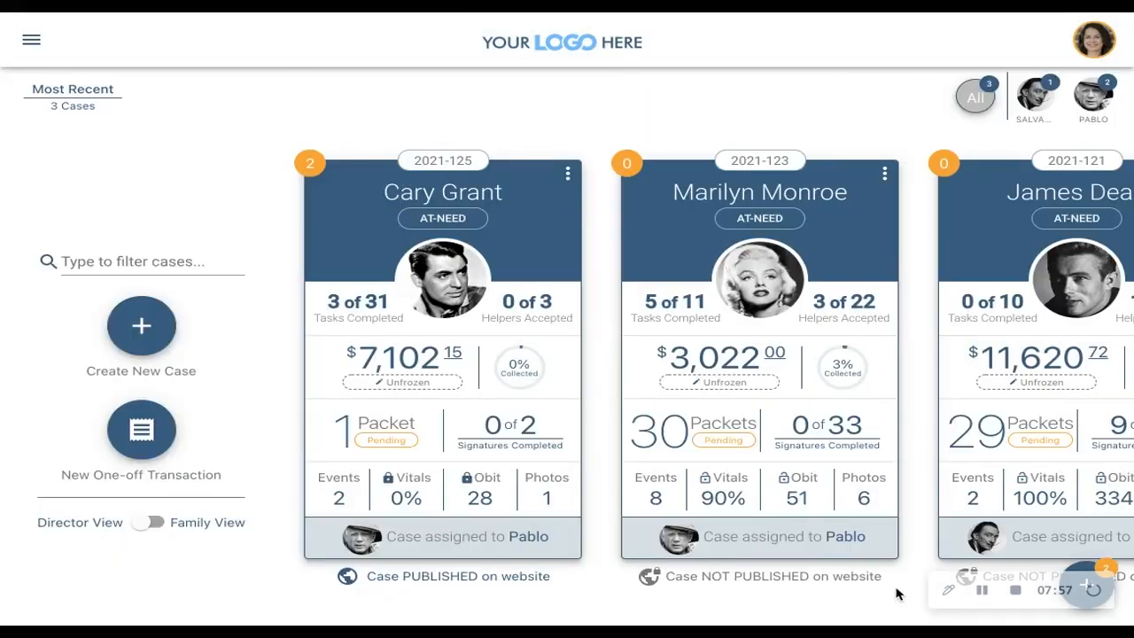
pyautogui.scroll(1, 899, 594)
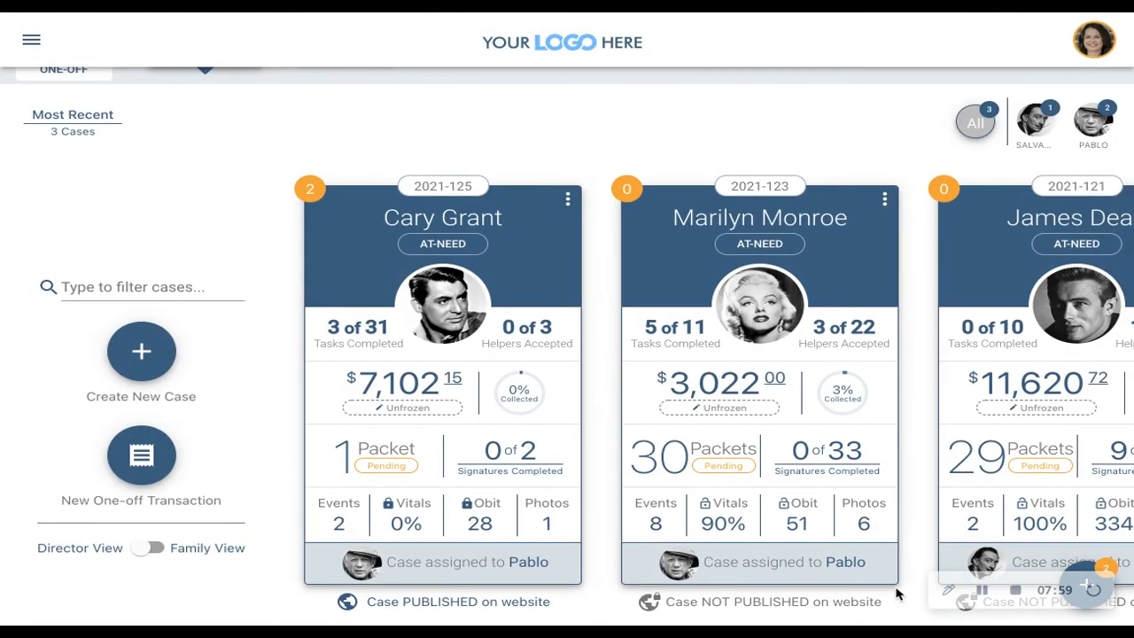